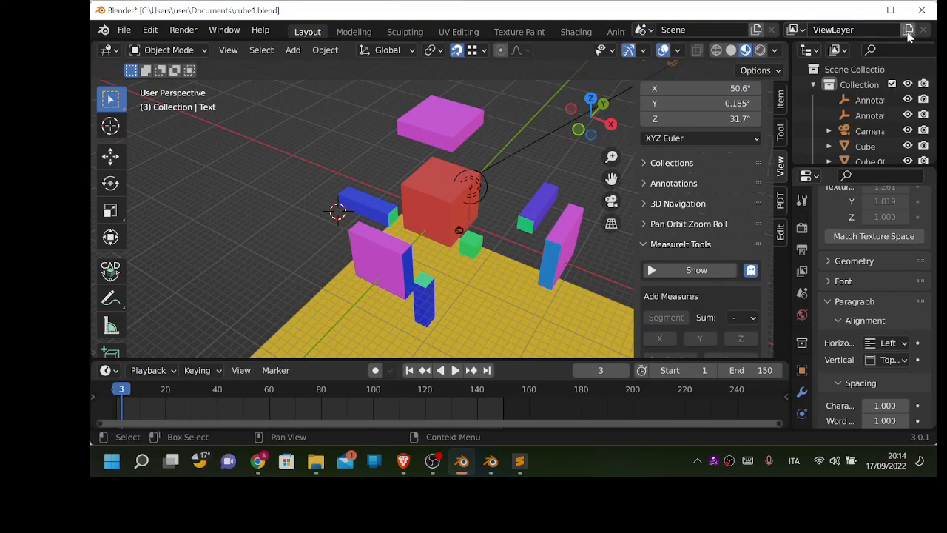
Step: Create a new view layer and name it newLayer
click(907, 30)
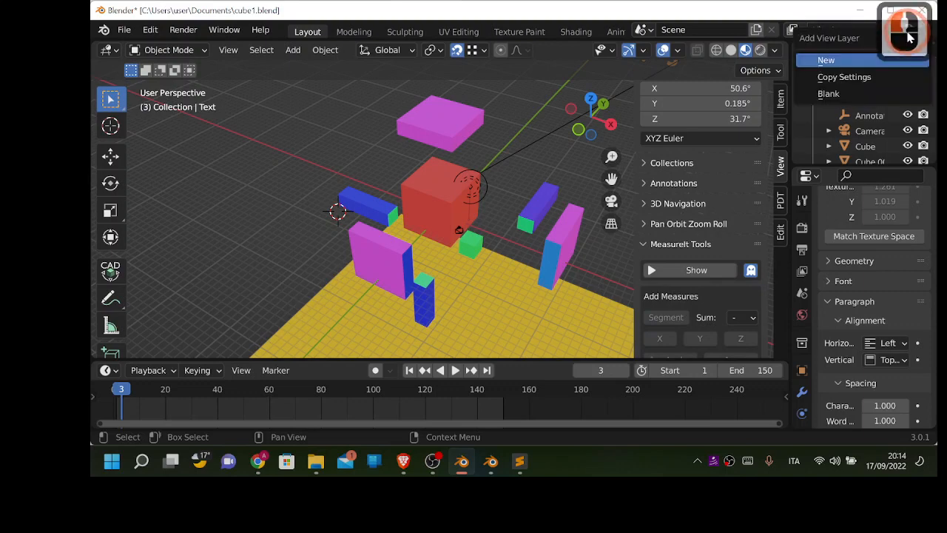
click(843, 61)
click(848, 30)
text(newLa)
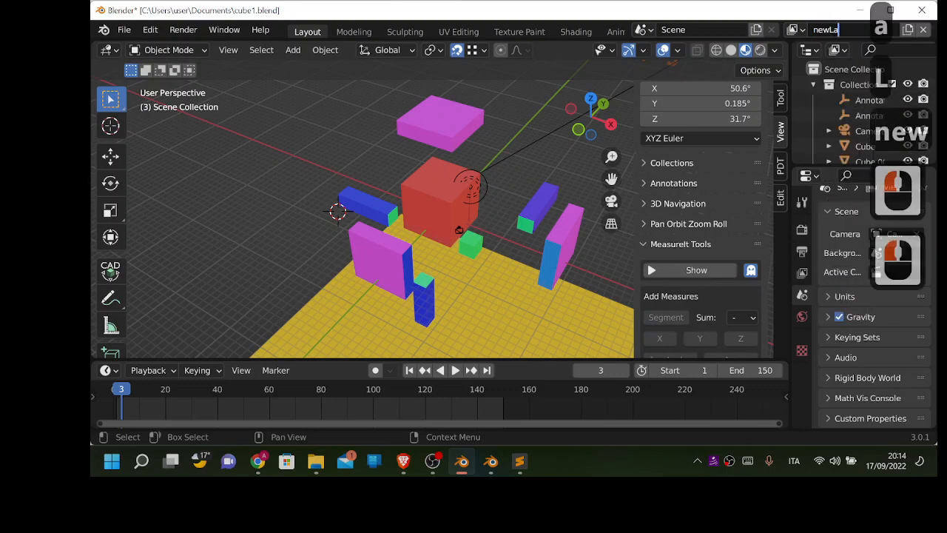
text(yer)
key(Return)
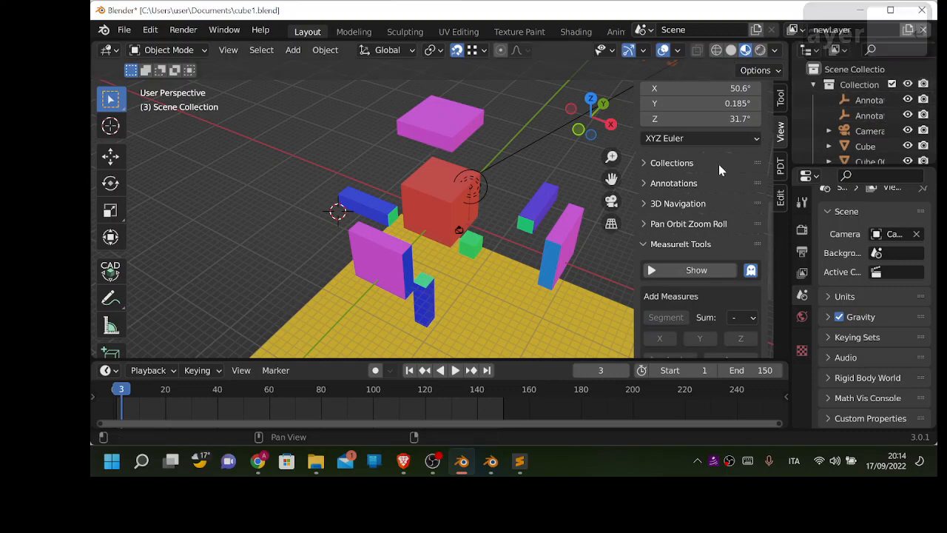
Step: Hide the existing Collection in this view layer and collapse its contents in the outliner
click(908, 85)
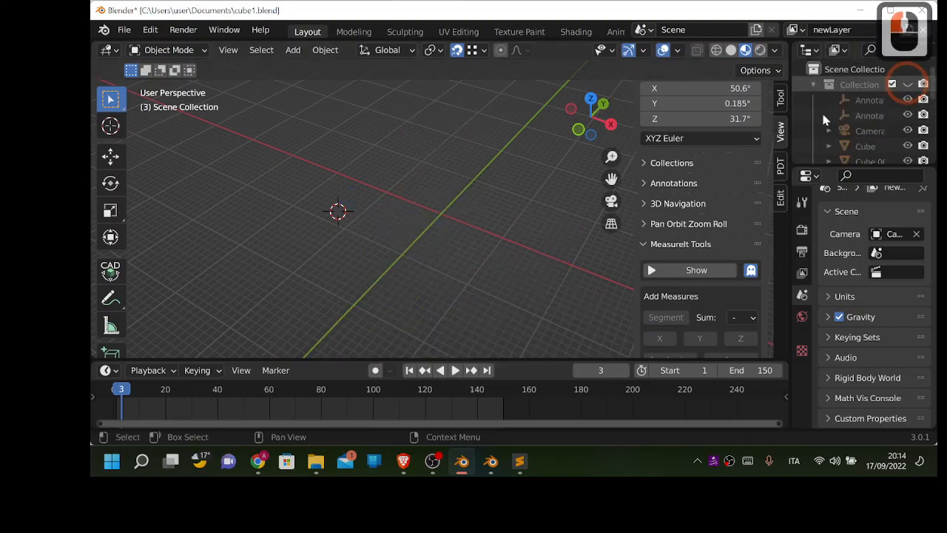
click(463, 164)
click(819, 88)
click(814, 86)
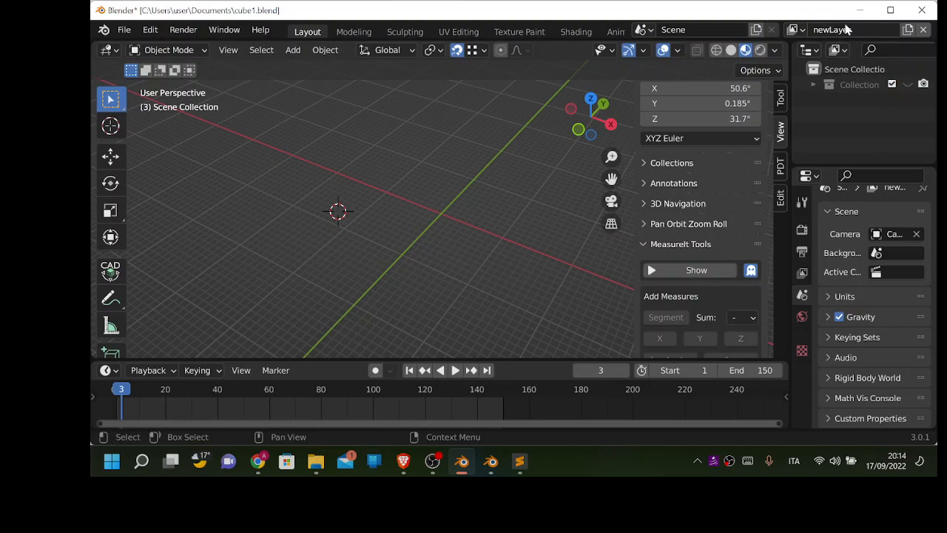
Step: Create a second collection under the Scene Collection and make it the active one
right_click(834, 112)
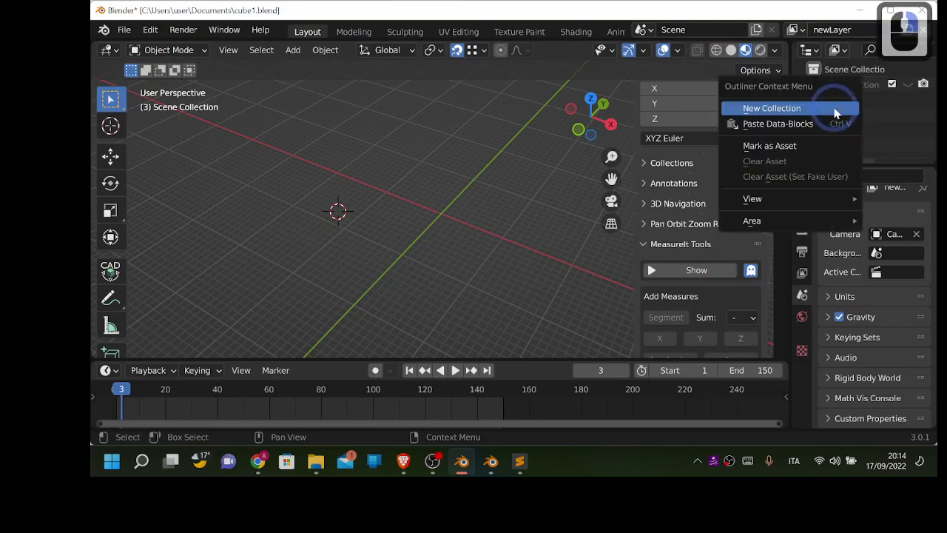
click(807, 111)
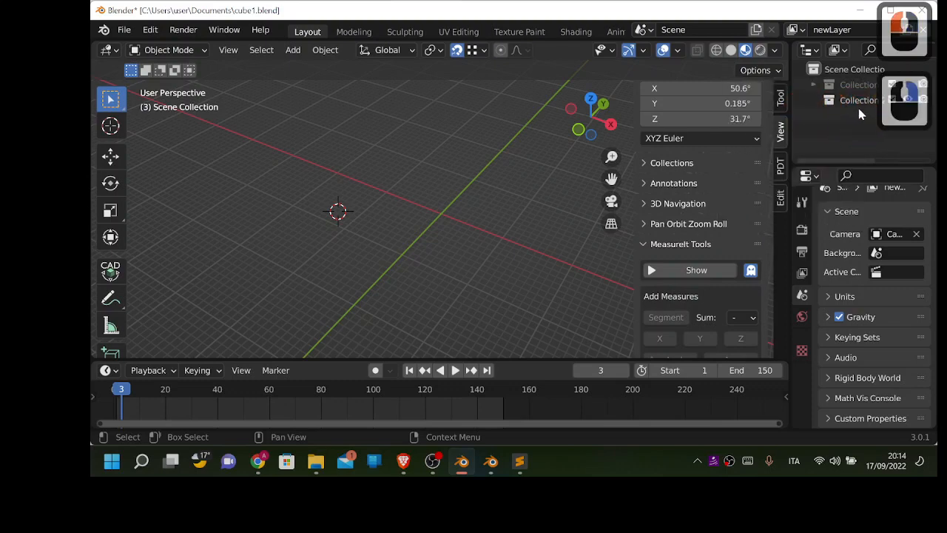
click(857, 102)
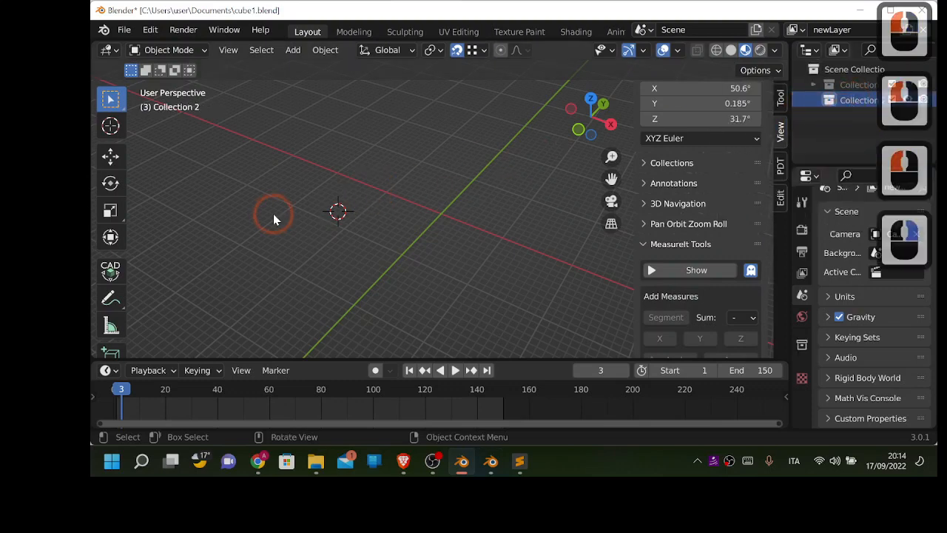
Step: Add a cube mesh to the new empty collection, keeping the default 2 m size
key(shift+a)
mouse_move(243, 133)
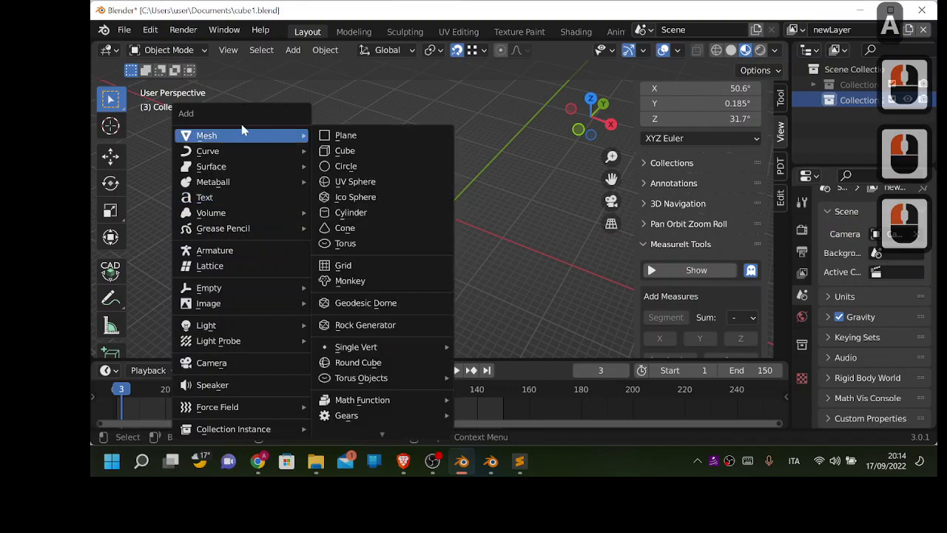
click(358, 151)
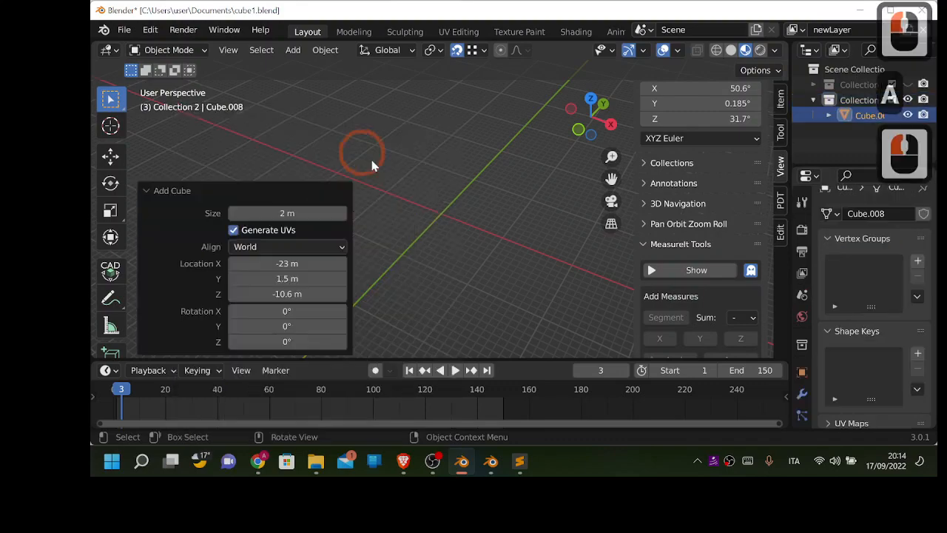
click(369, 207)
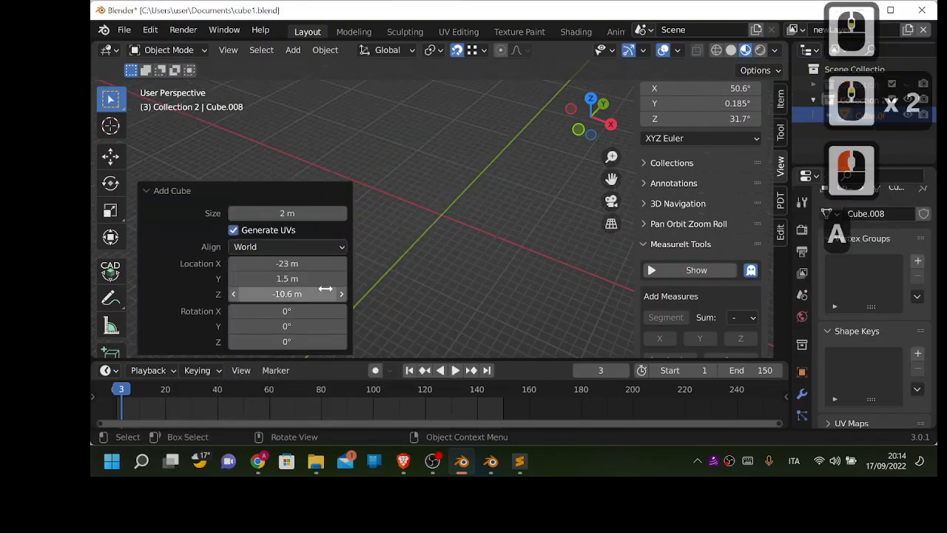
Step: Set the 3D cursor's X, Y and Z location to 0 m
scroll(719, 126, up, 3)
scroll(719, 126, up, 4)
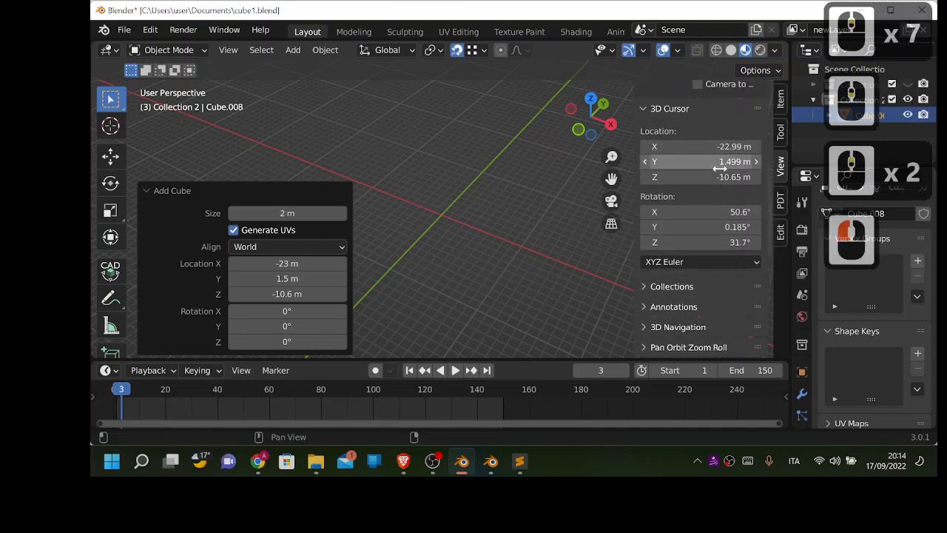
drag(715, 175, 714, 177)
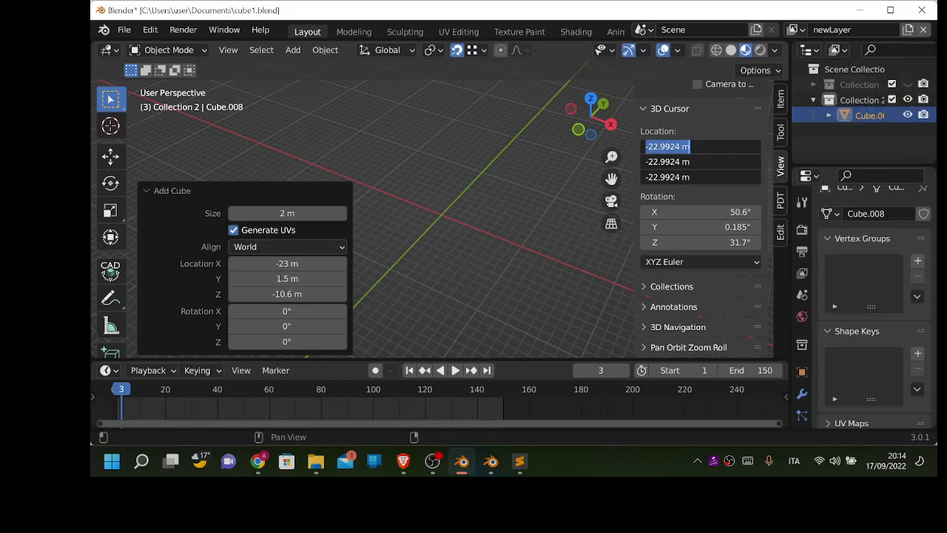
text(0)
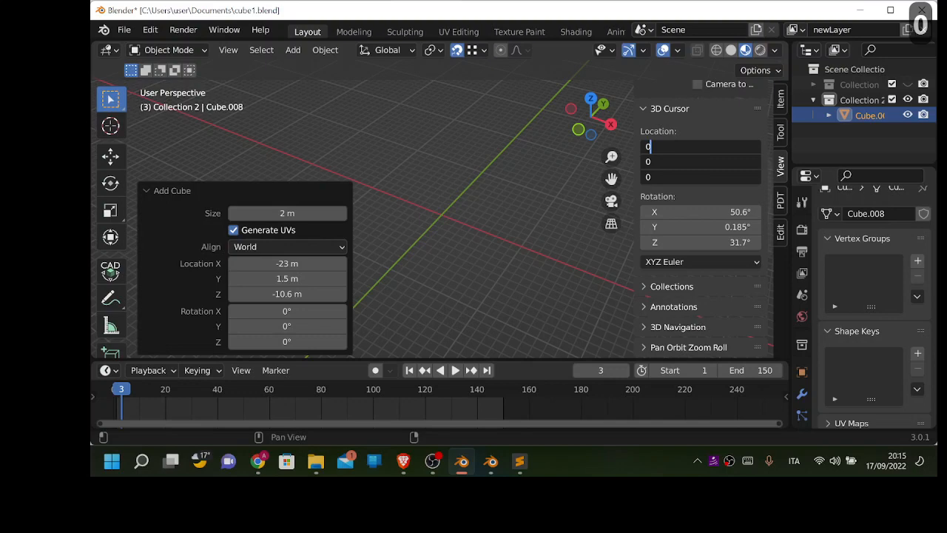
key(Return)
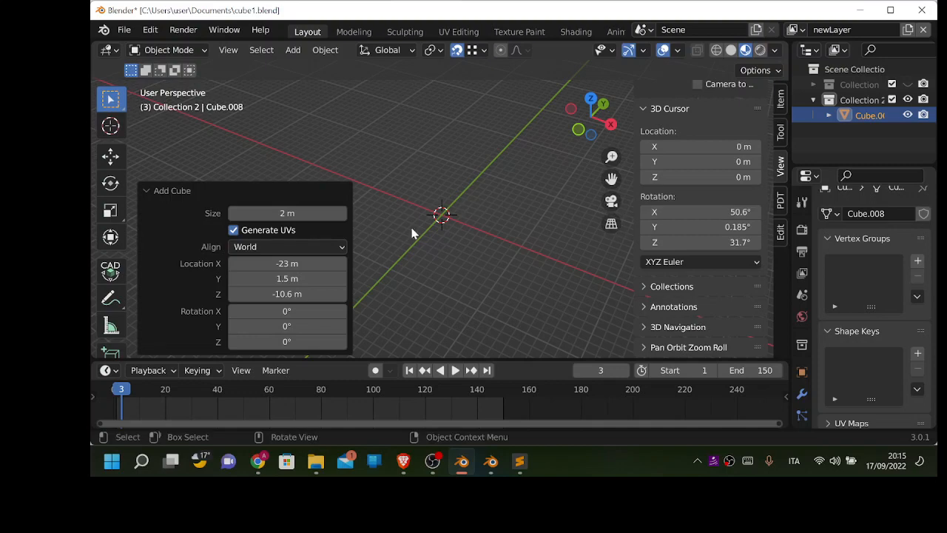
Step: Select the new cube and clear its location so it sits at the world origin
scroll(414, 232, up, 3)
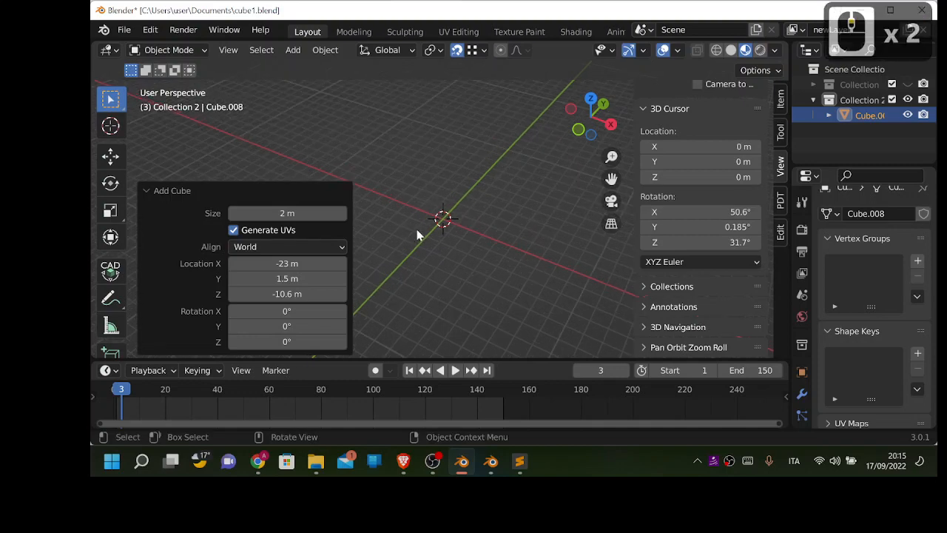
click(856, 115)
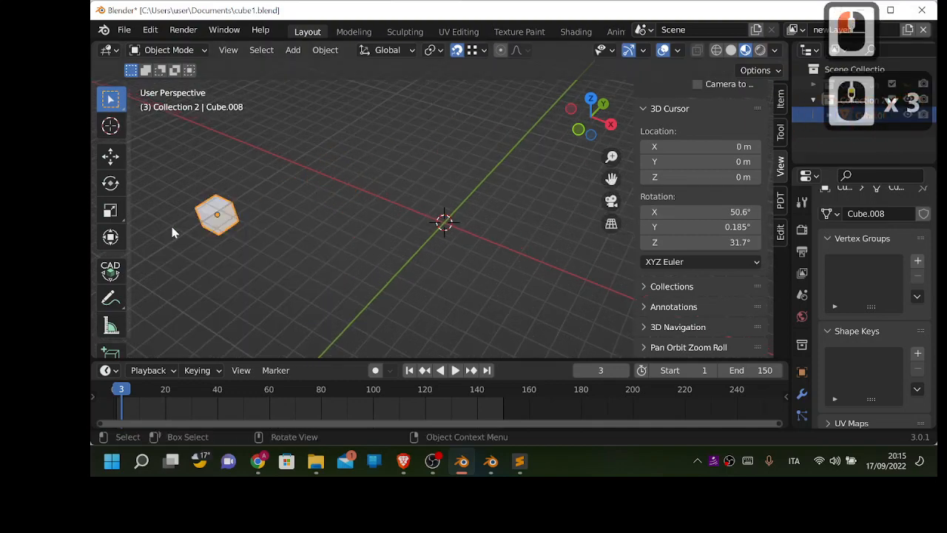
key(alt+g)
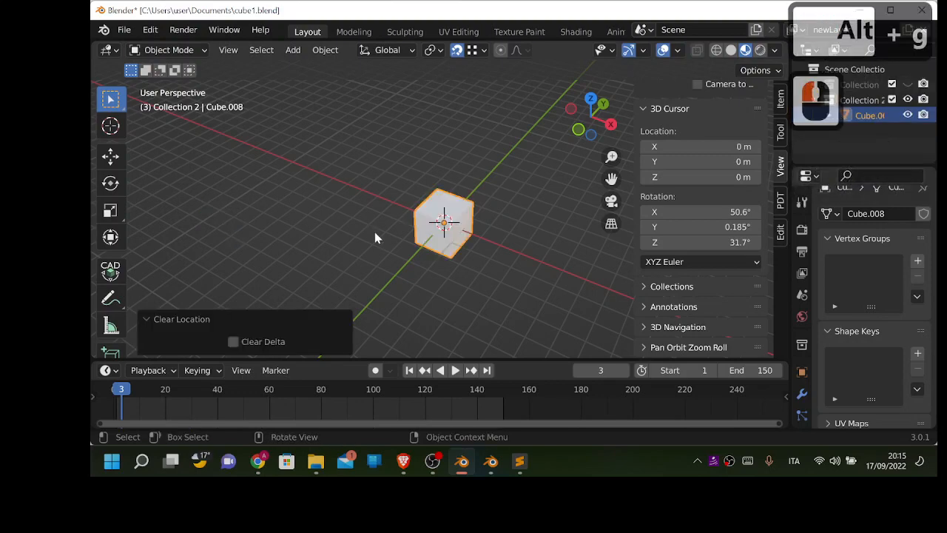
Step: Snap the 3D cursor to the selected cube and set the transform pivot point to 3D Cursor
scroll(449, 242, up, 2)
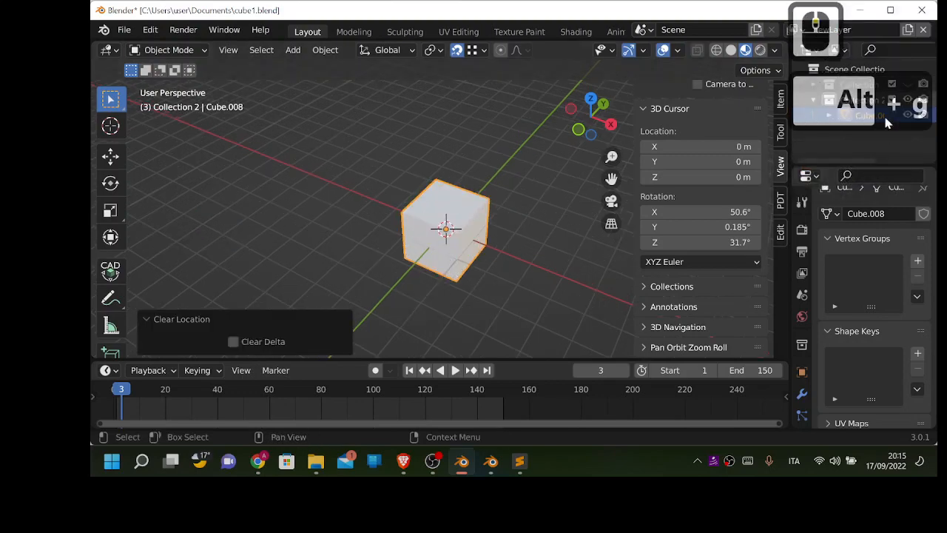
mouse_move(469, 239)
middle_down()
mouse_move(423, 210)
mouse_move(464, 233)
middle_up()
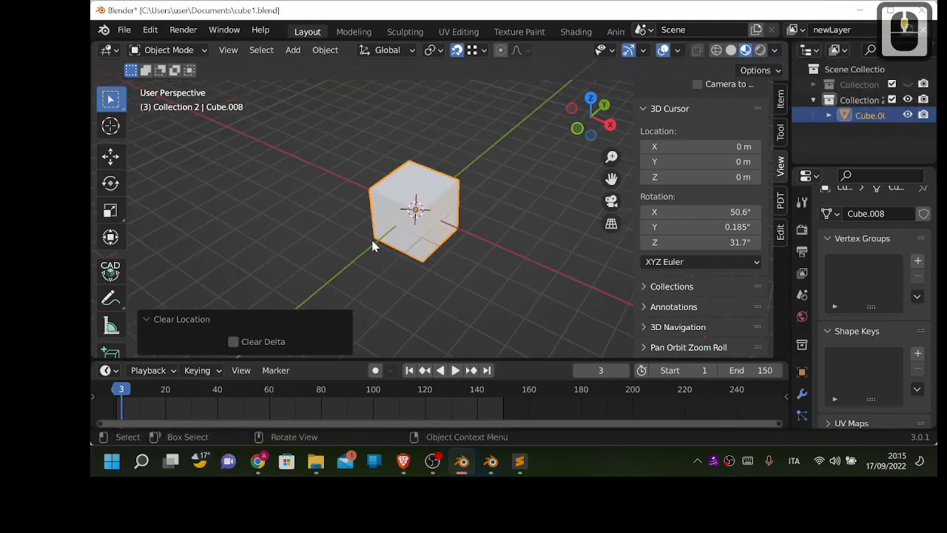
key(shift+s)
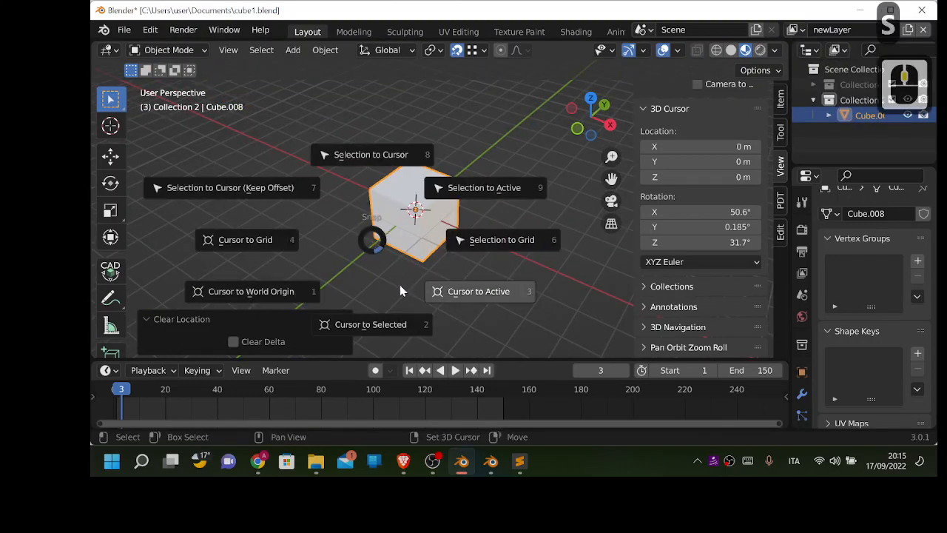
click(373, 325)
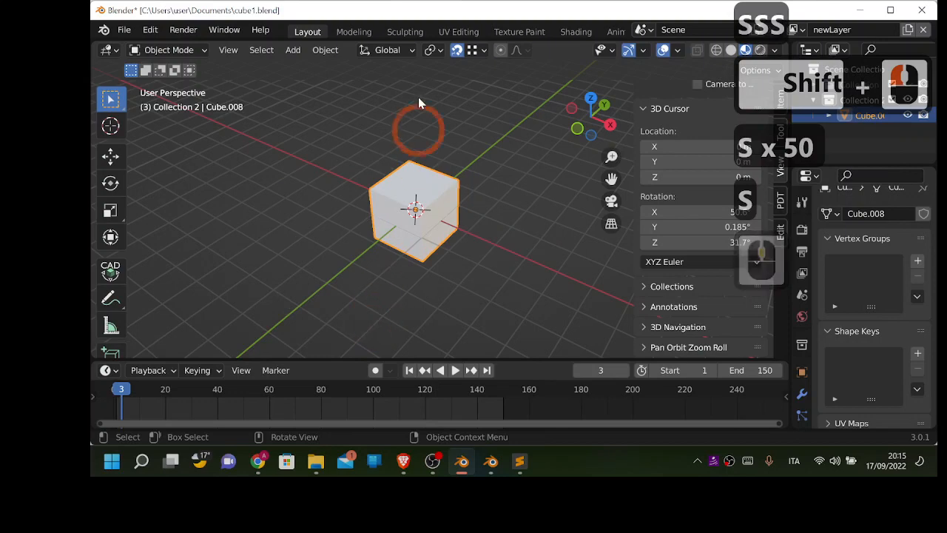
click(433, 50)
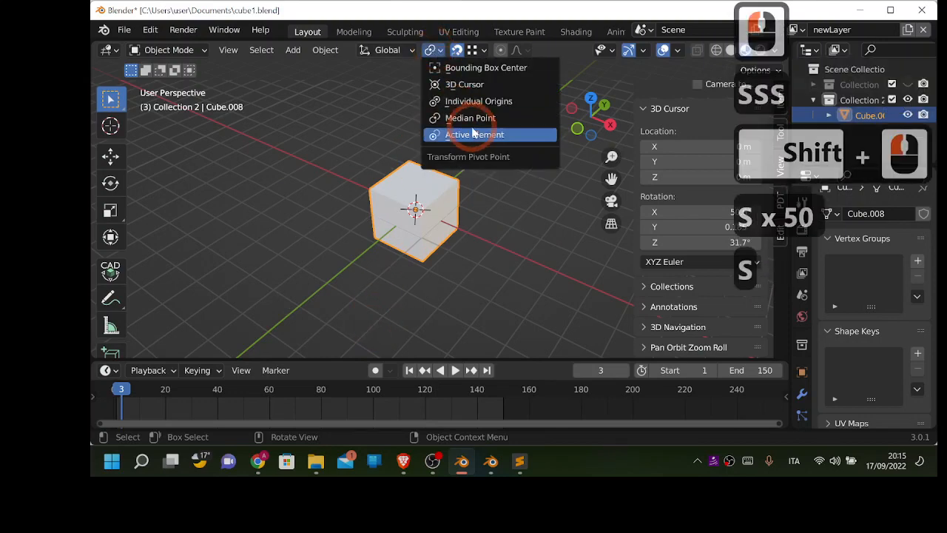
click(451, 86)
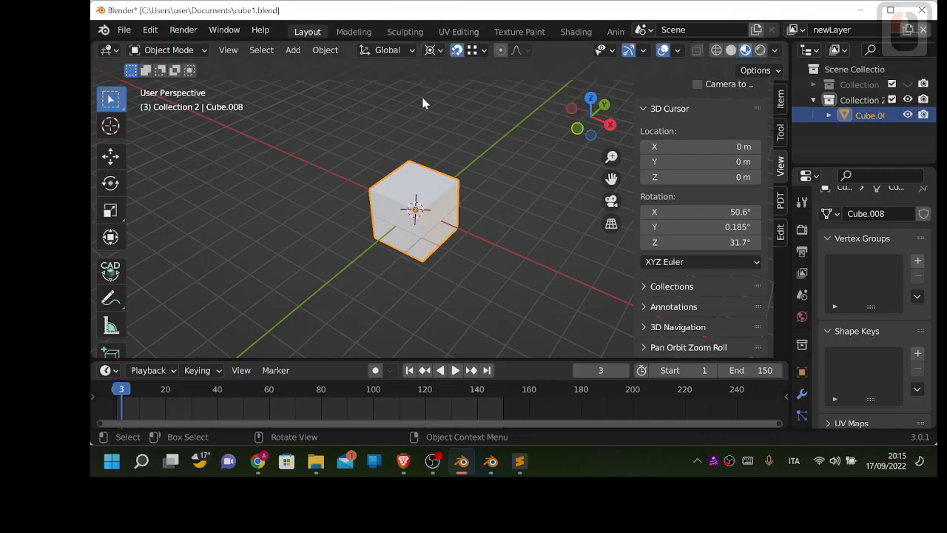
Step: Add a UV sphere at the 3D cursor and move it about 0.67 m along the X axis
key(shift+a)
mouse_move(416, 120)
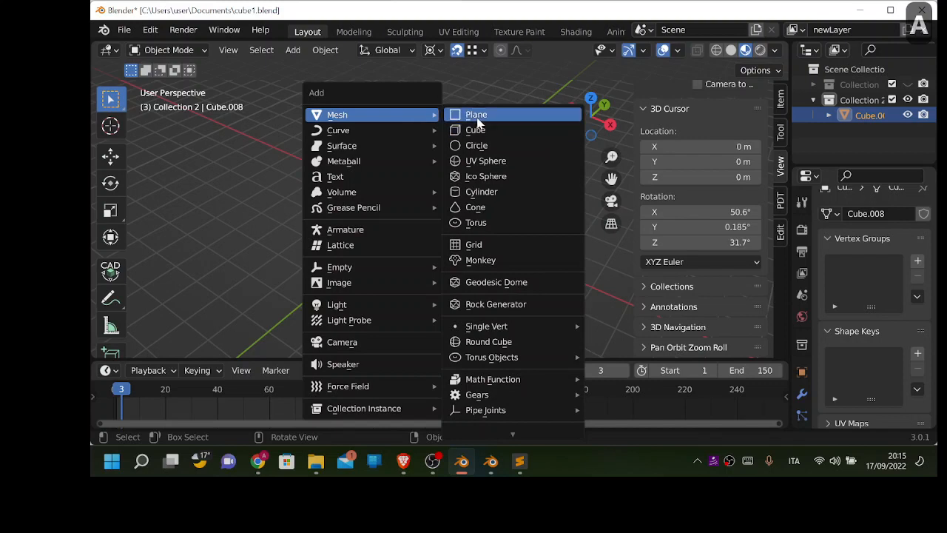
click(486, 161)
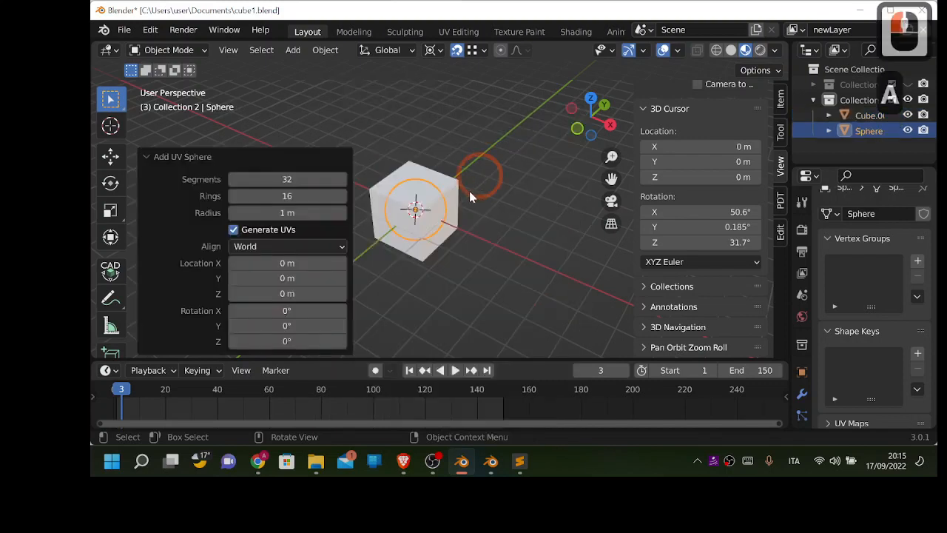
key(g)
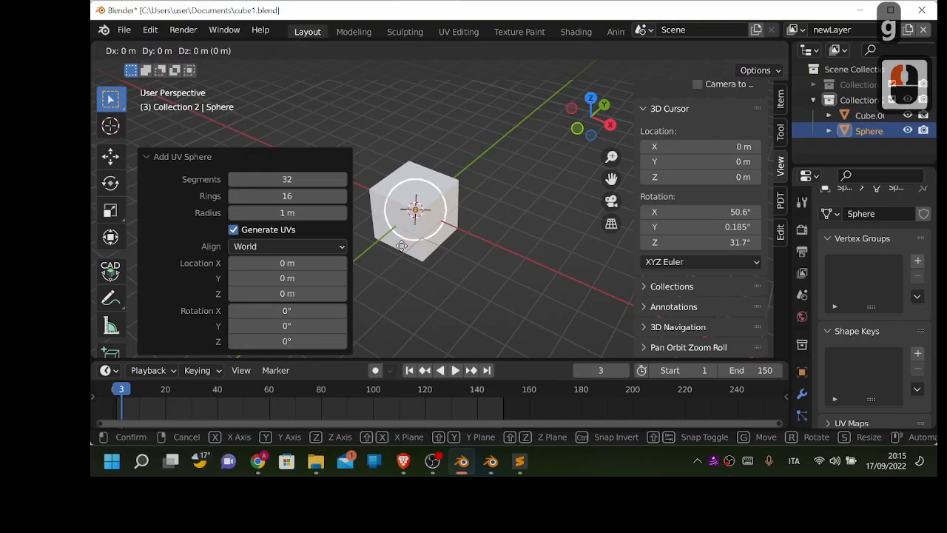
key(x)
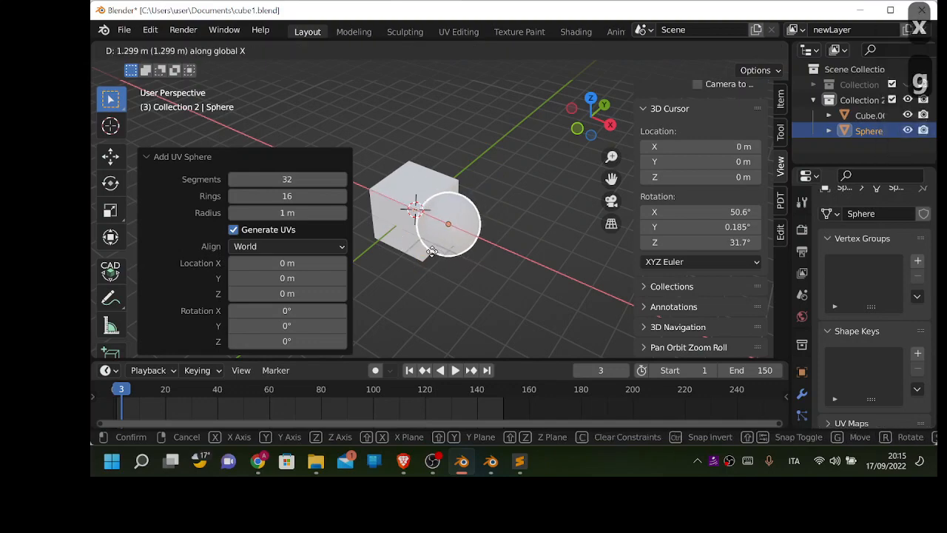
click(424, 248)
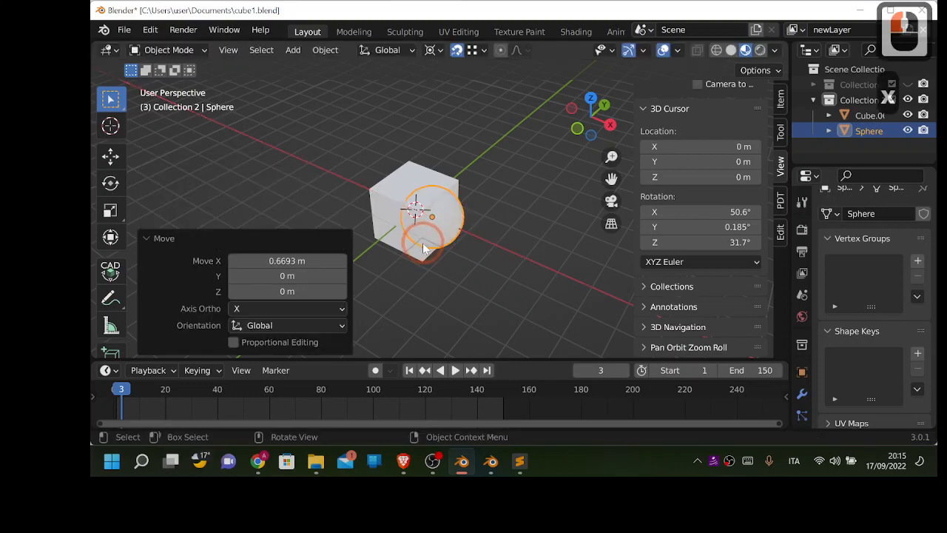
Step: Move the sphere about 0.98 m up along the Z axis
click(578, 130)
click(543, 195)
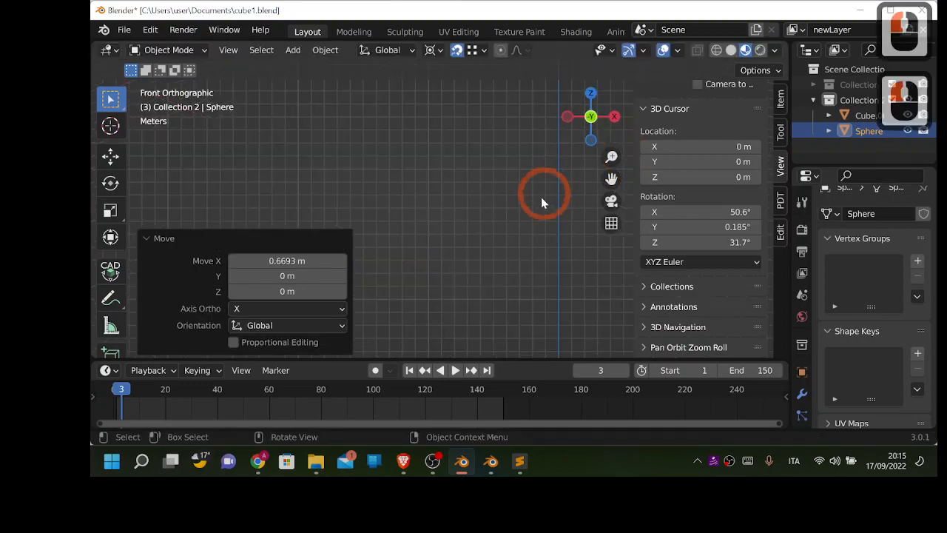
scroll(541, 196, down, 5)
scroll(504, 154, down, 2)
scroll(504, 153, down, 1)
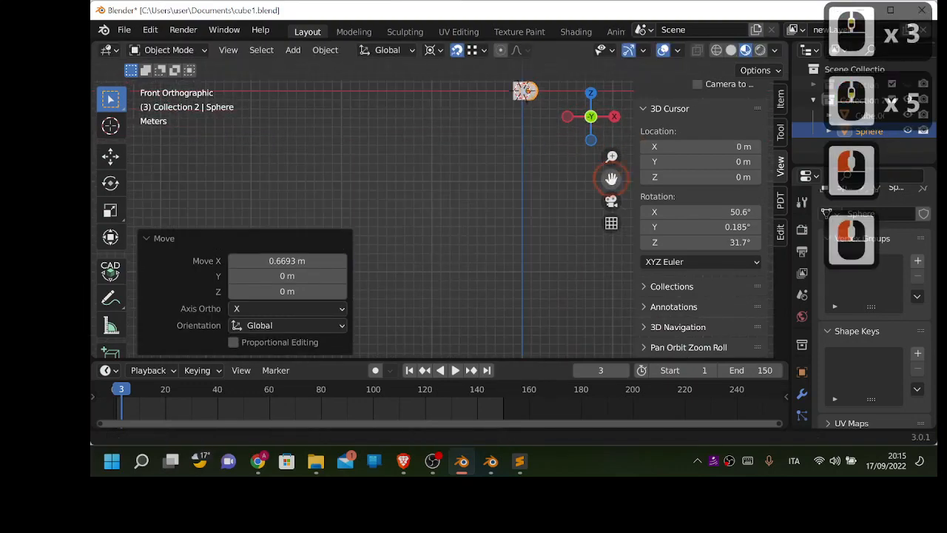
drag(611, 178, 525, 250)
scroll(456, 158, up, 3)
scroll(462, 131, up, 3)
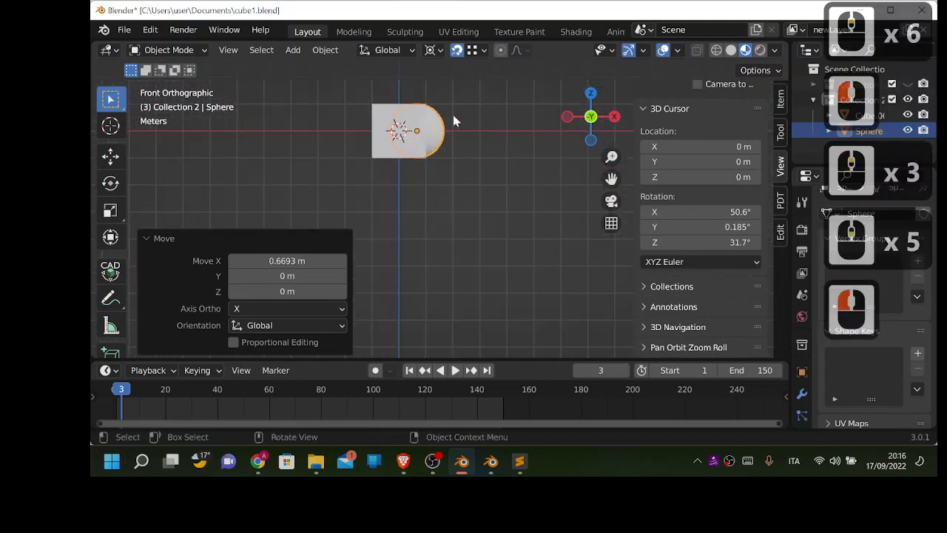
middle_drag(453, 122, 450, 127)
scroll(486, 157, down, 2)
middle_drag(486, 157, 466, 182)
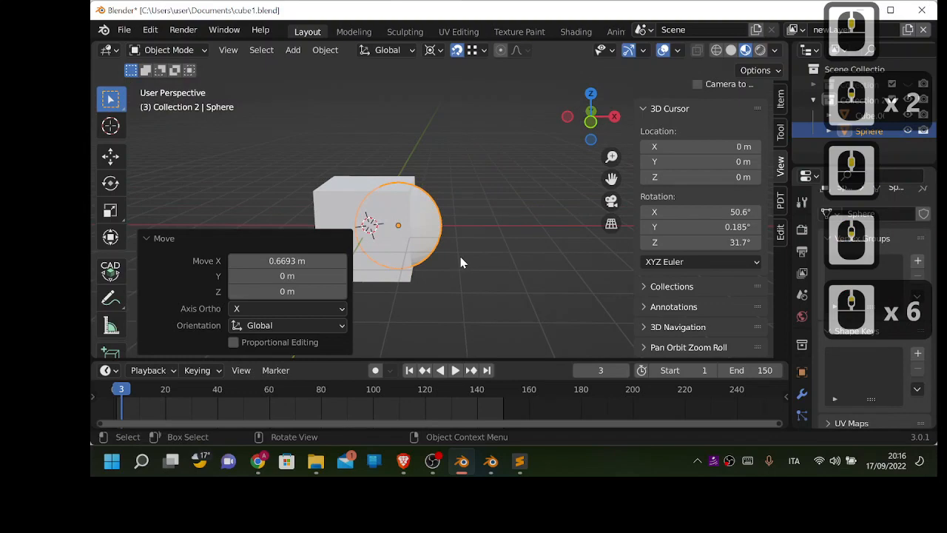
key(g)
key(z)
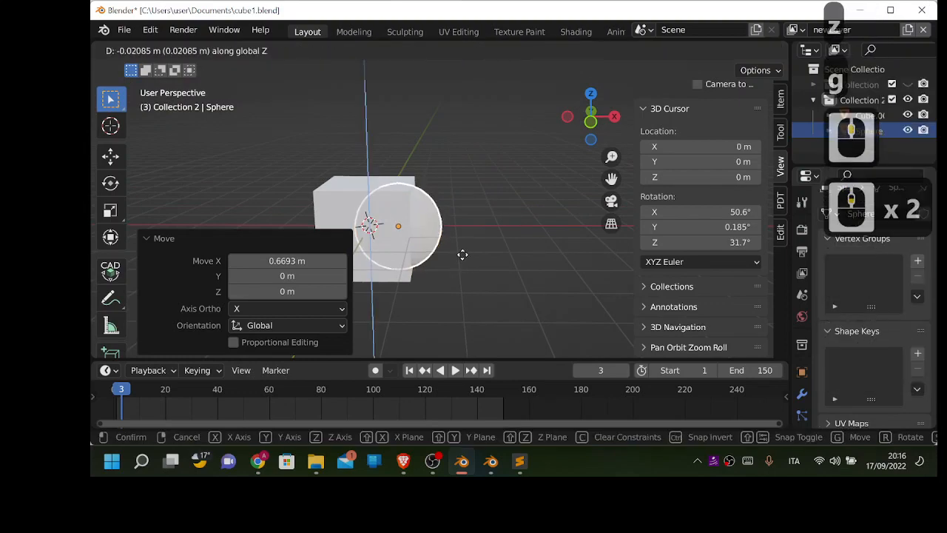
click(462, 248)
mouse_move(462, 252)
middle_down()
mouse_move(531, 260)
mouse_move(453, 262)
middle_up()
scroll(453, 263, down, 3)
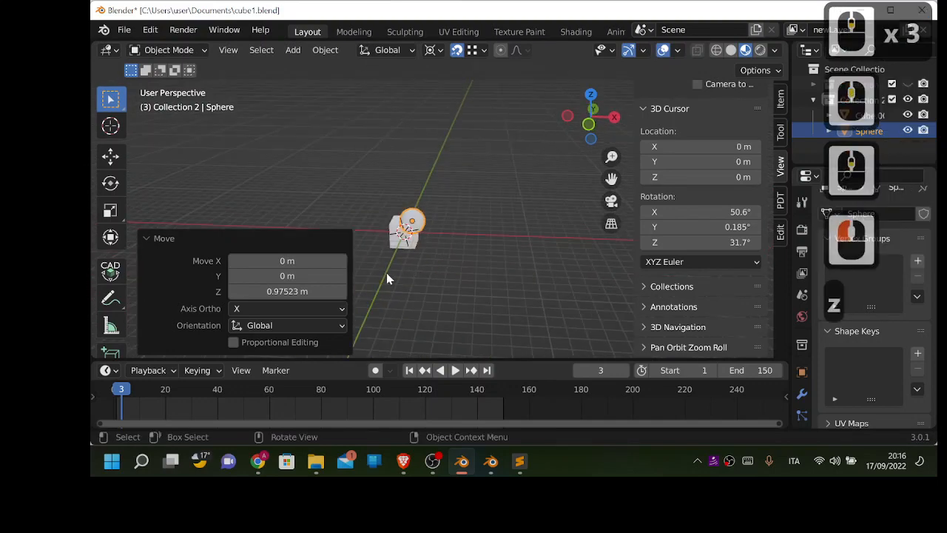
Step: Select the new cube and give it a material slot holding a new material
click(314, 204)
scroll(437, 237, up, 5)
scroll(348, 259, down, 2)
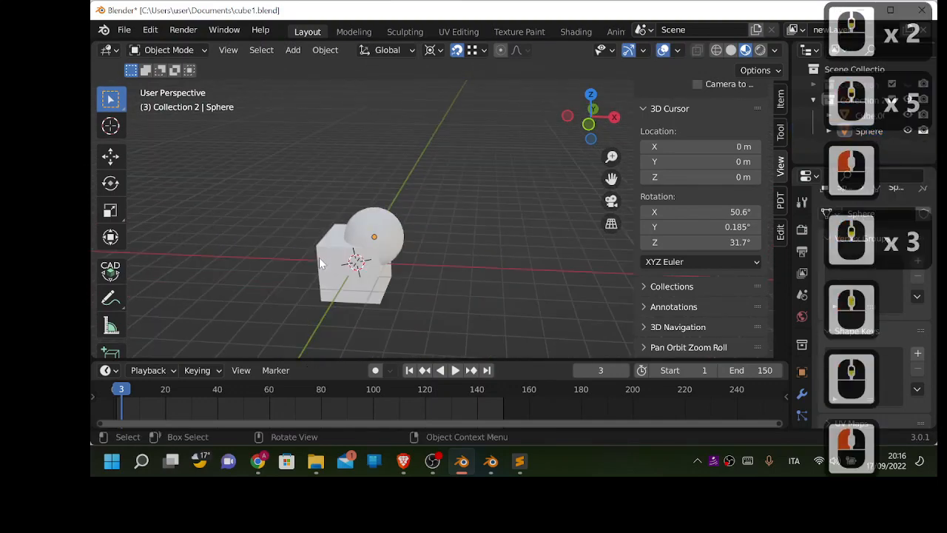
click(324, 271)
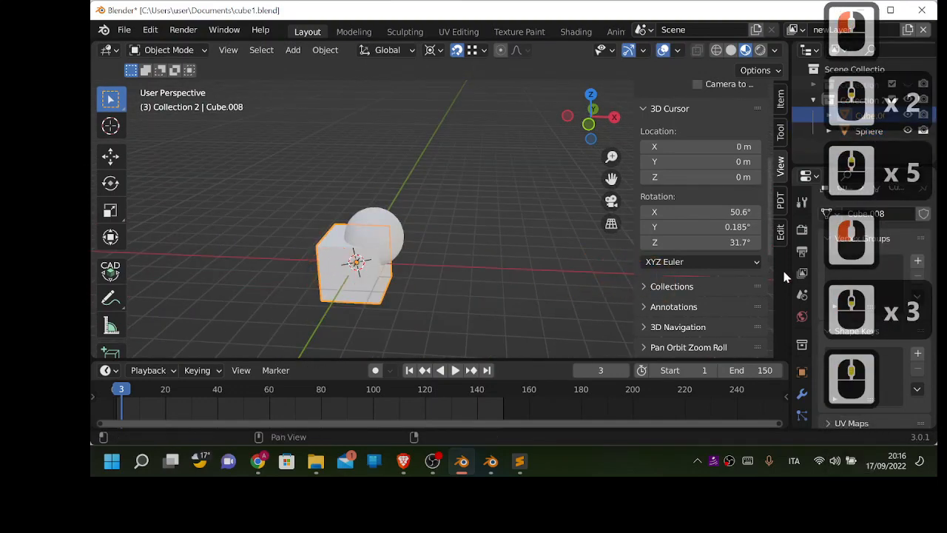
scroll(805, 346, down, 5)
scroll(399, 285, down, 3)
scroll(748, 336, down, 2)
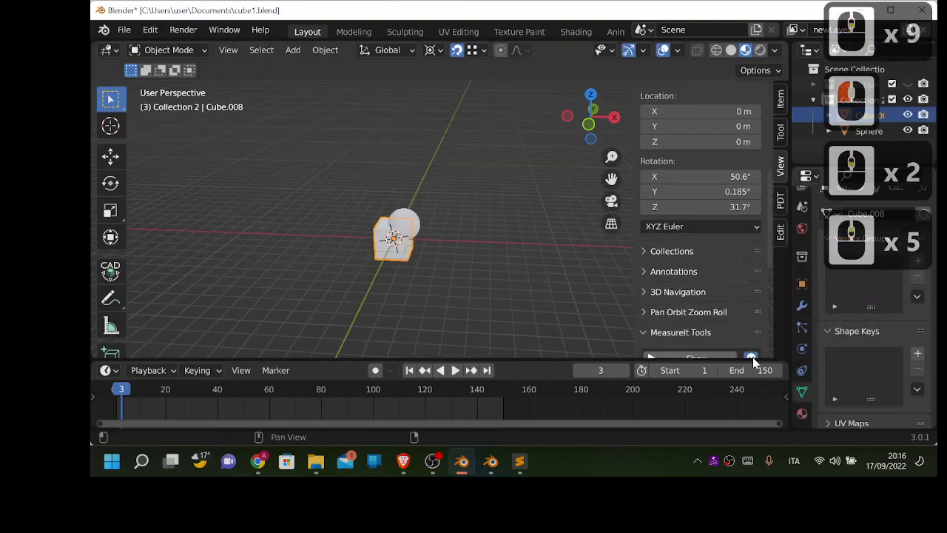
click(803, 413)
click(828, 290)
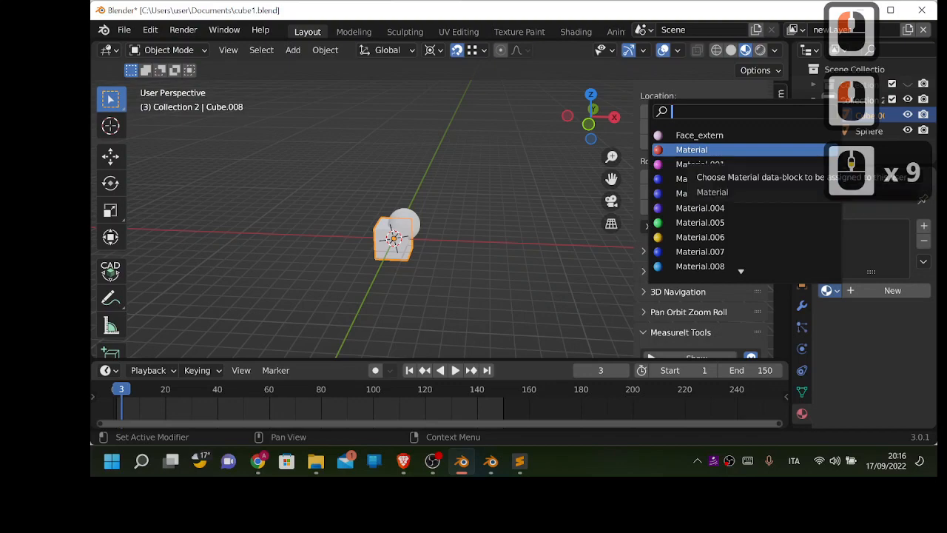
click(867, 358)
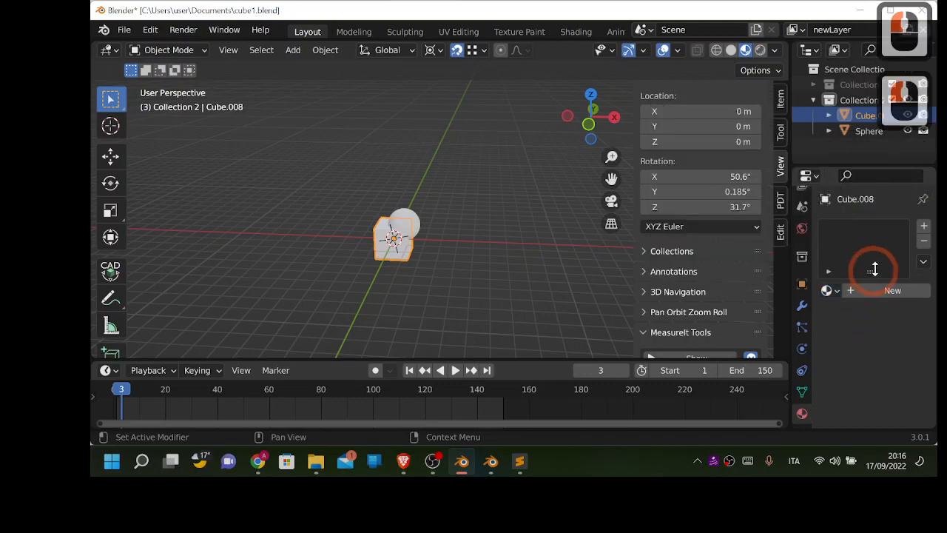
click(924, 225)
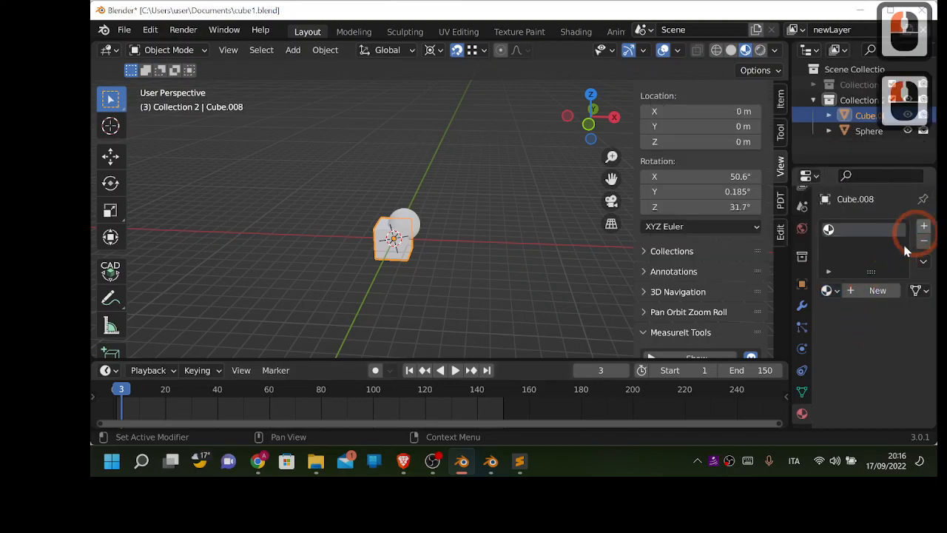
click(872, 296)
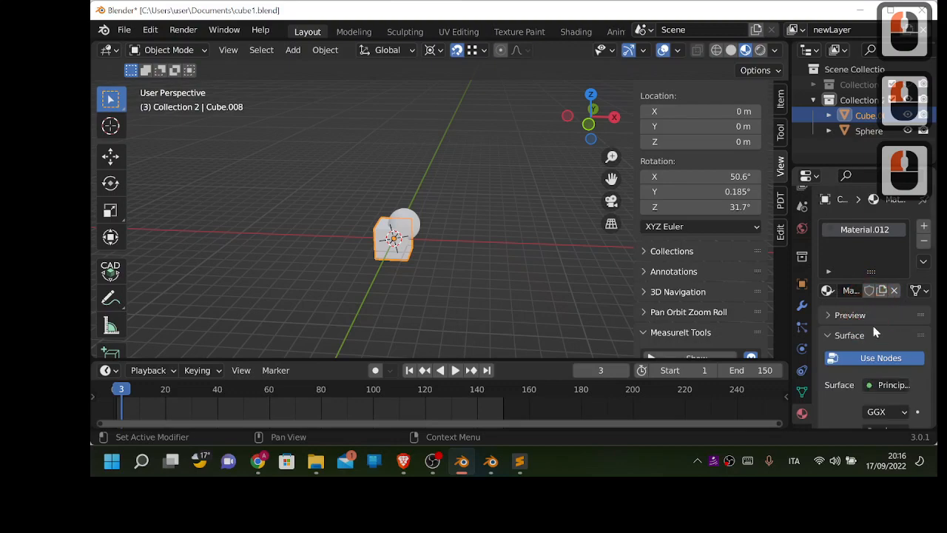
Step: Rename the cube's material to cube
double_click(858, 292)
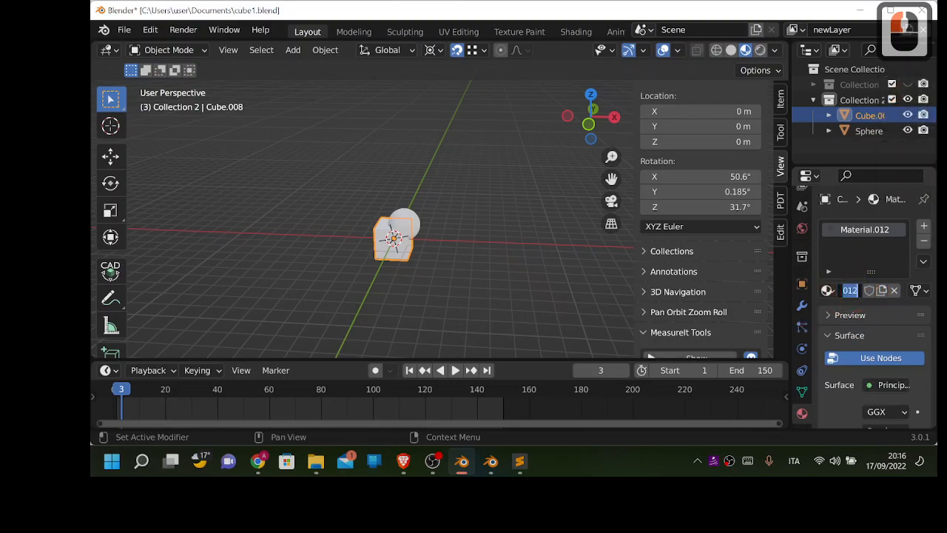
text(cube+)
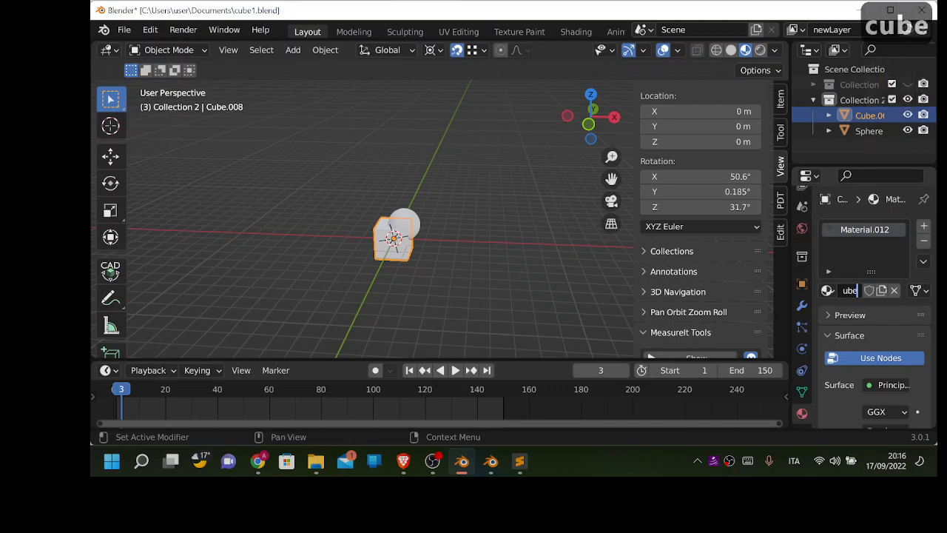
key(BackSpace)
key(Return)
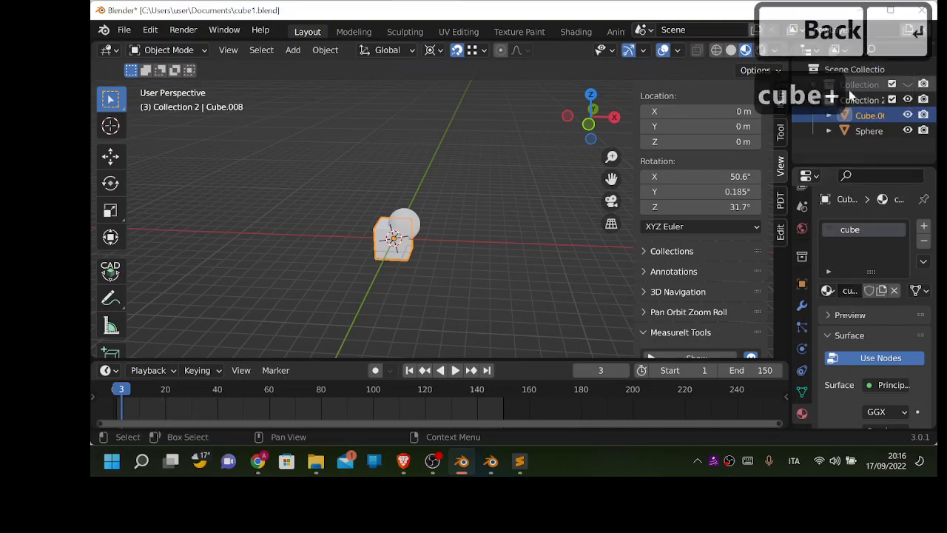
Step: Widen the properties area and set the cube material's base color to a crimson red
drag(789, 276, 719, 274)
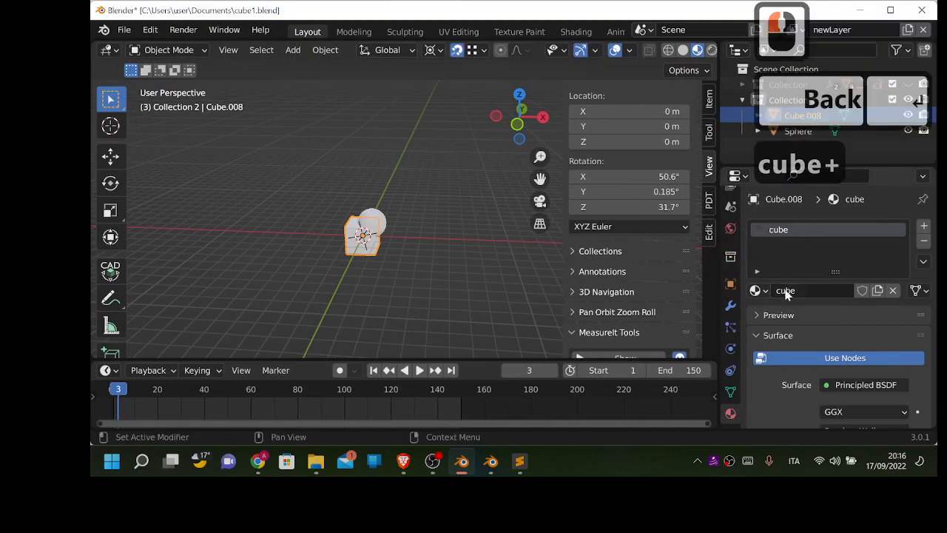
scroll(837, 358, down, 4)
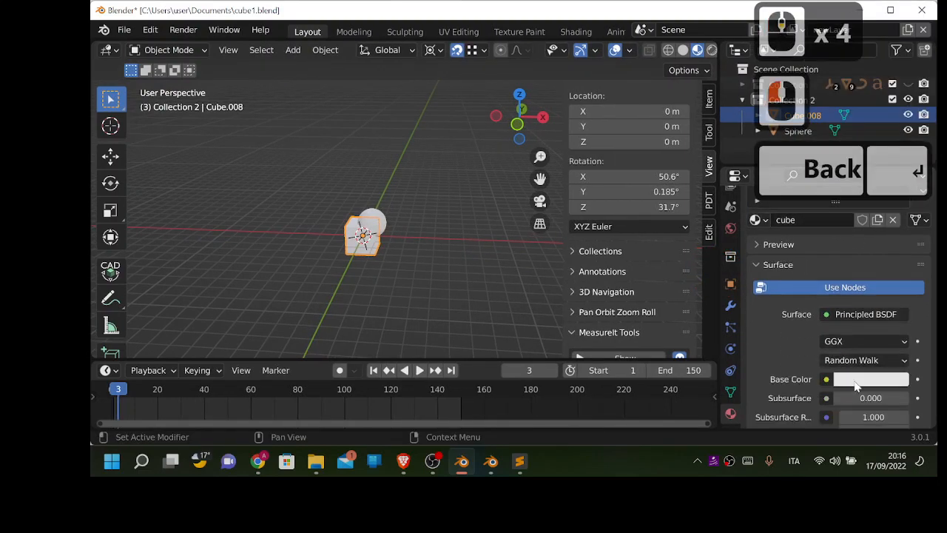
click(857, 386)
click(778, 260)
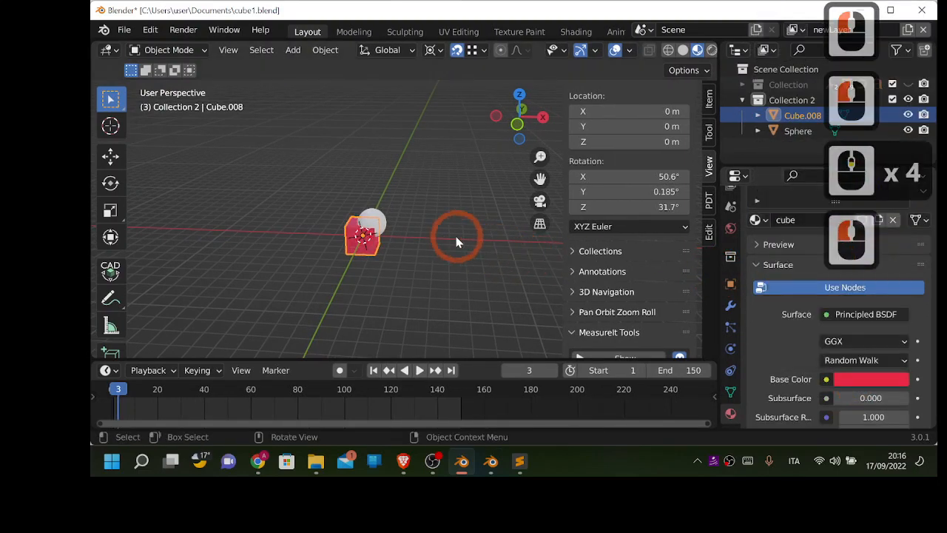
Step: Compare the cube and sphere in Solid shading, returning the viewport to Material Preview
scroll(455, 242, up, 3)
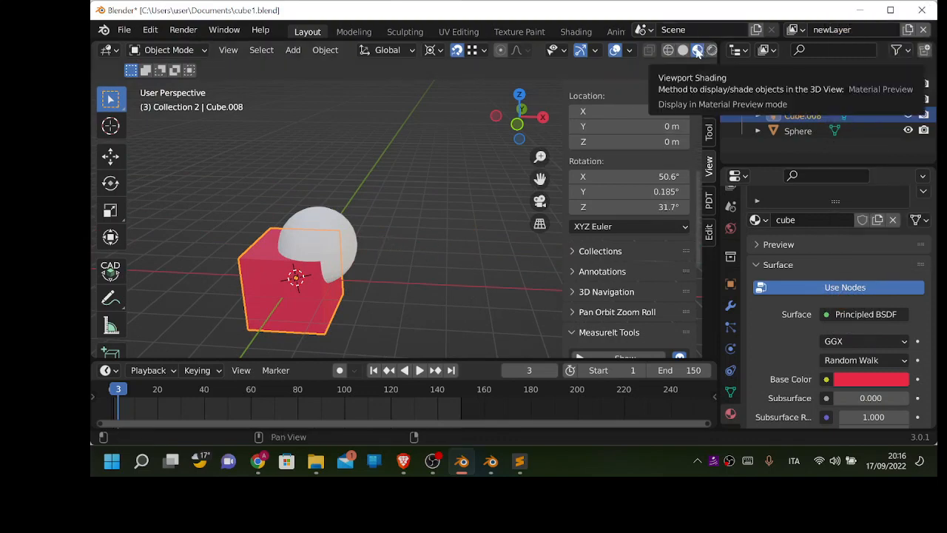
key(z)
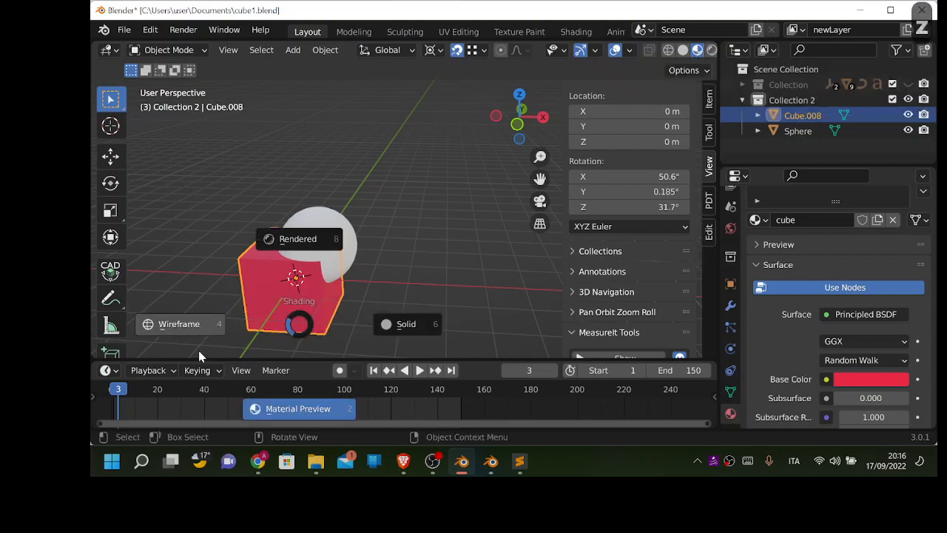
key(z)
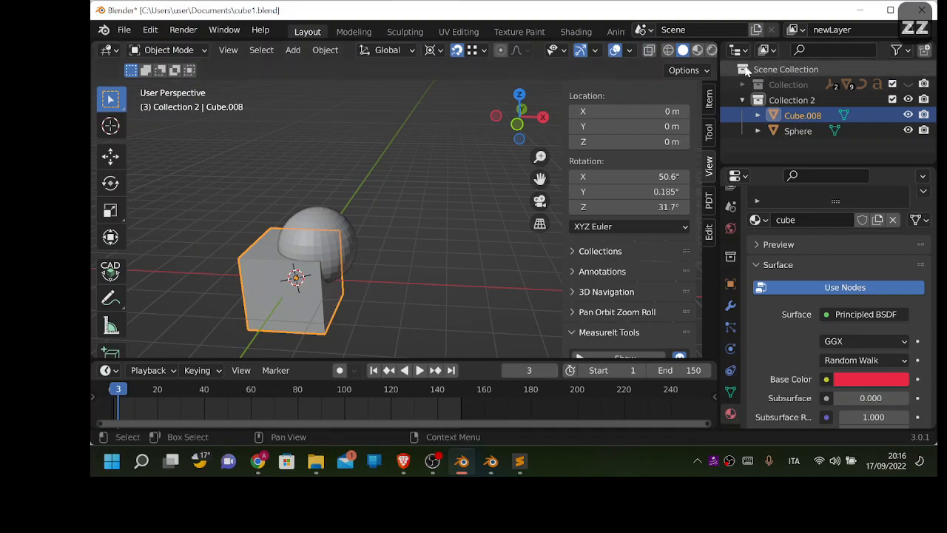
key(z)
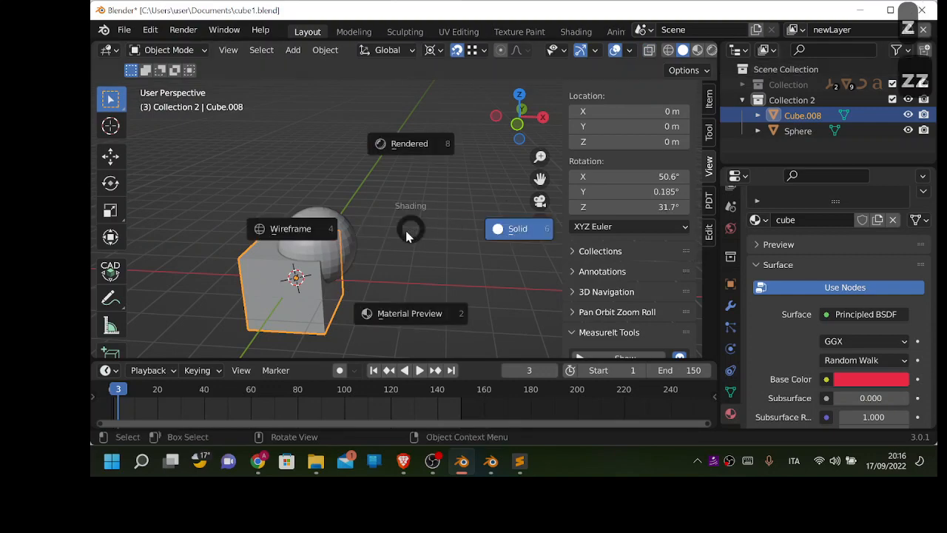
click(406, 315)
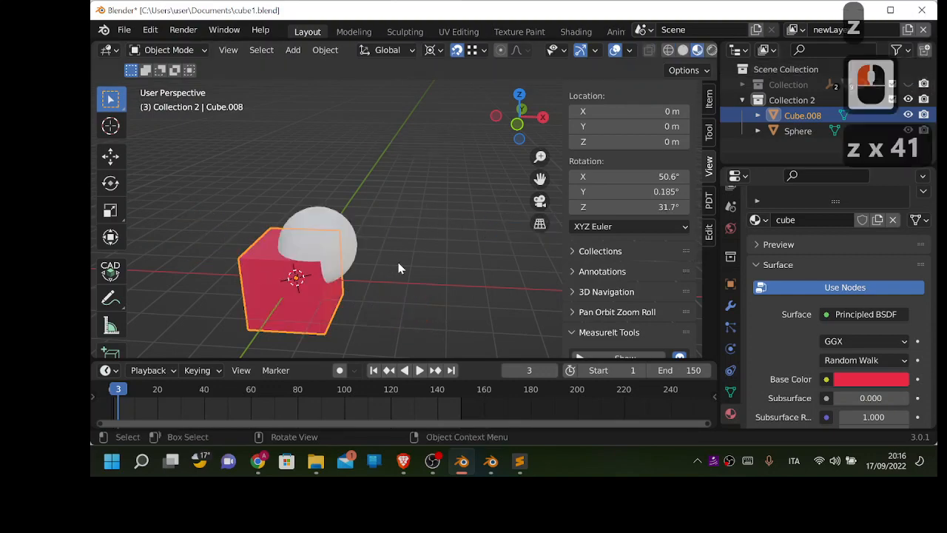
Step: Select the sphere and give it a new material named sfera
click(315, 219)
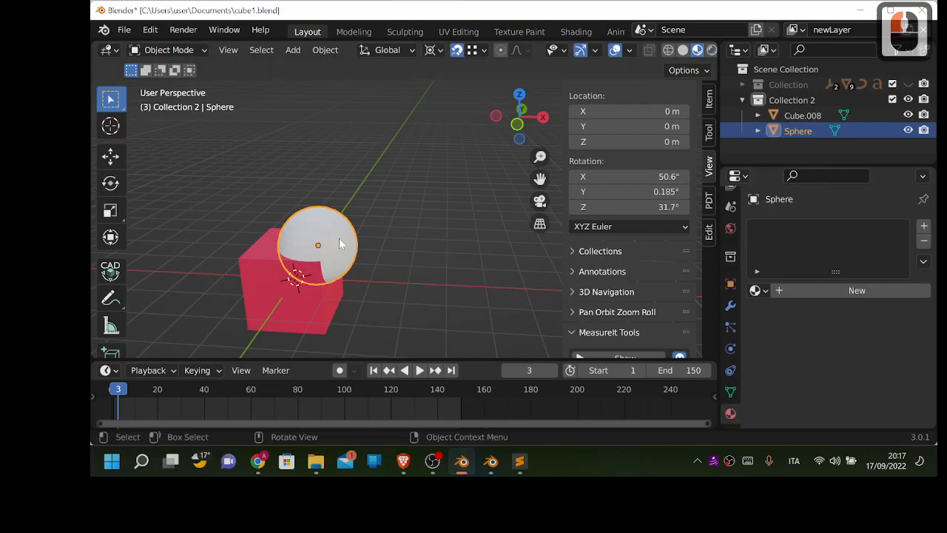
click(839, 290)
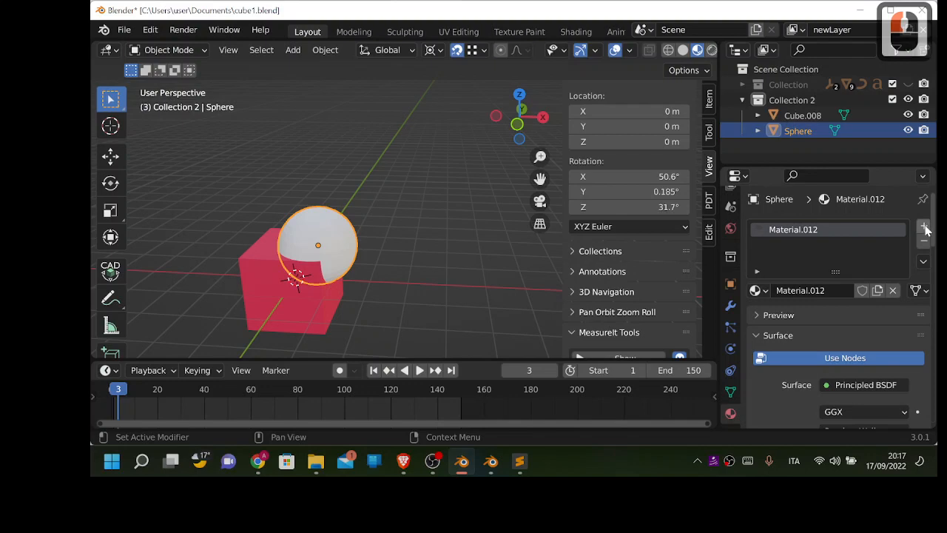
click(821, 290)
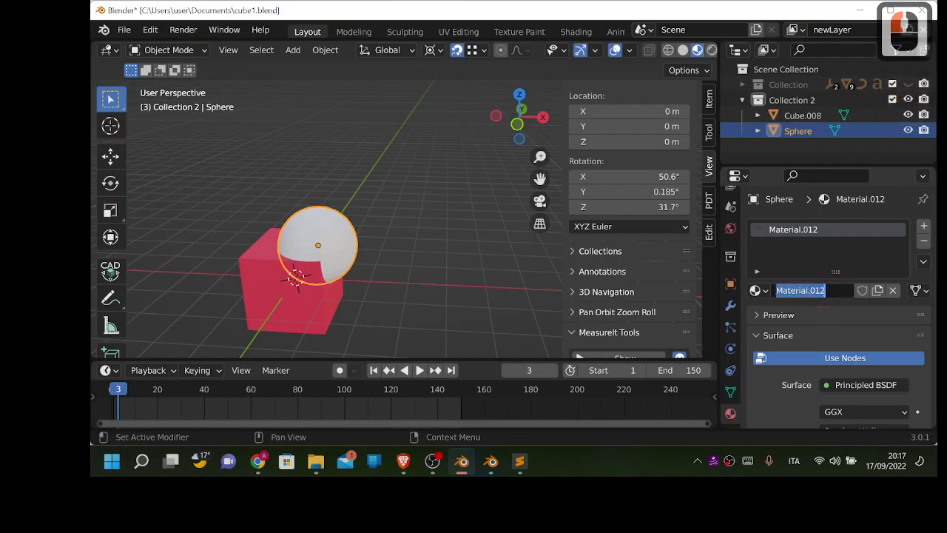
text(sfera)
key(Return)
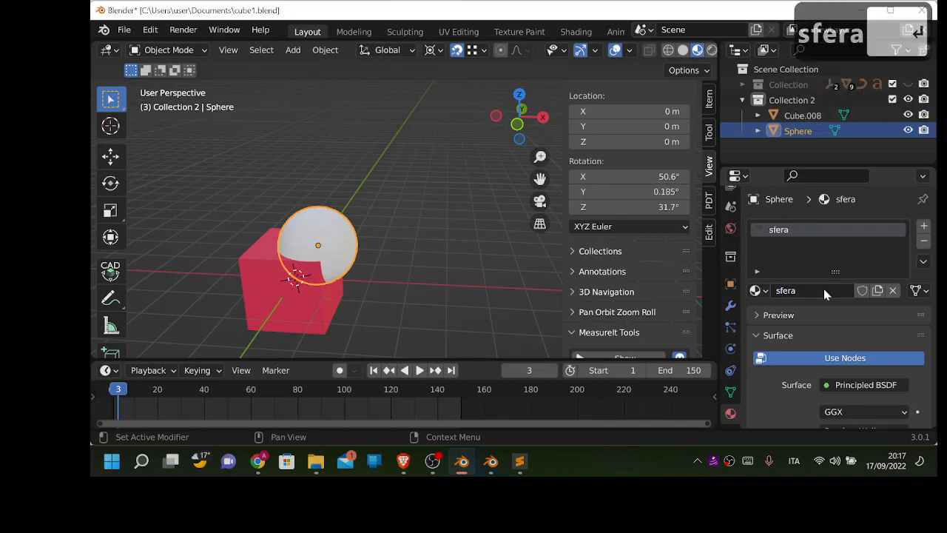
Step: Set the sfera material's base color to blue with hue 0.658, saturation 0.968 and value 0.800, and deselect the sphere
scroll(810, 362, down, 6)
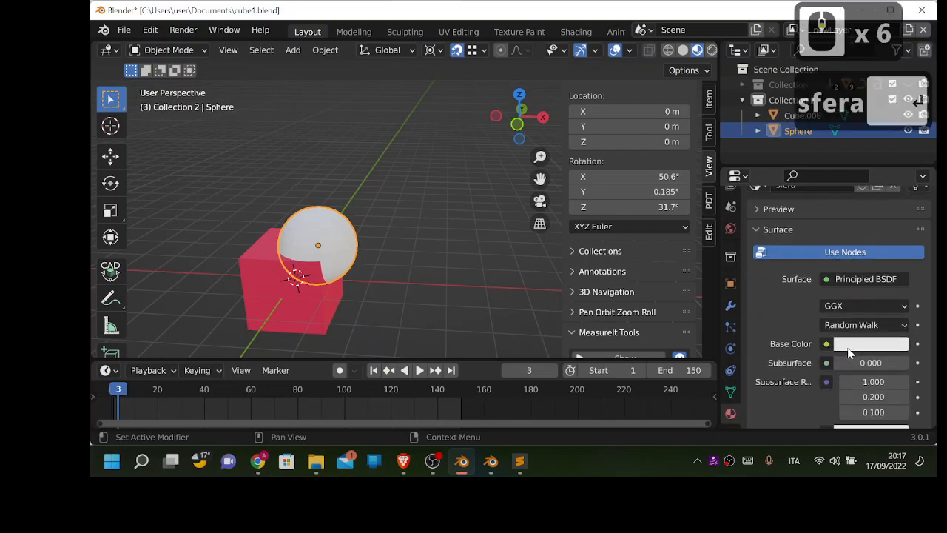
click(849, 346)
click(805, 148)
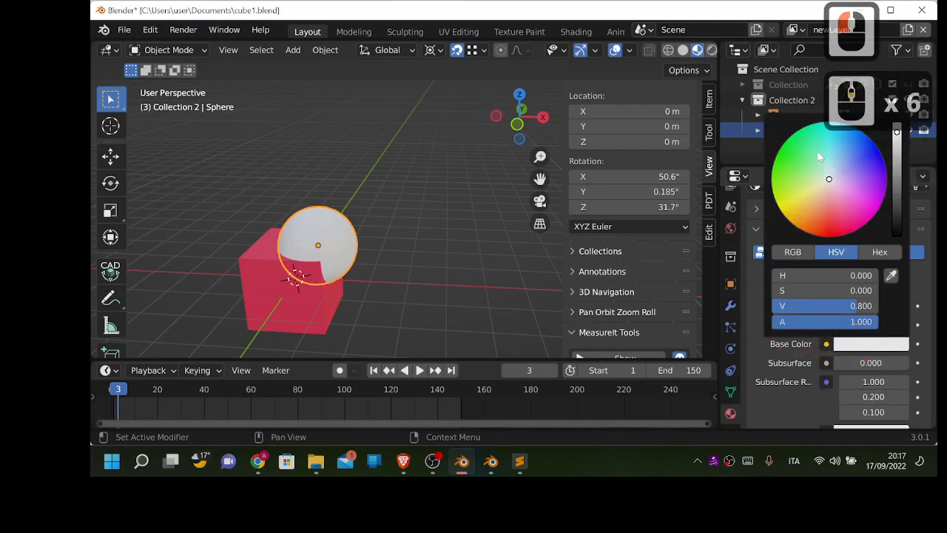
click(805, 149)
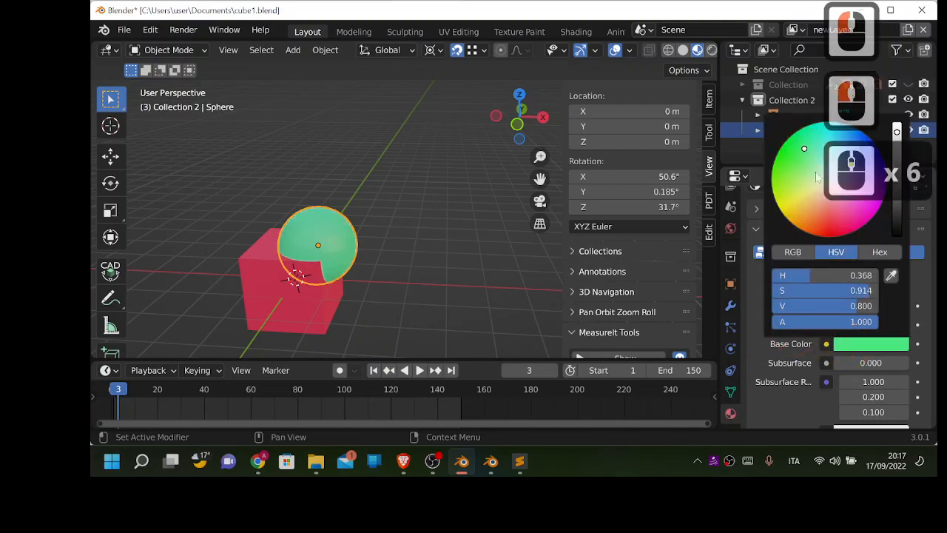
click(865, 150)
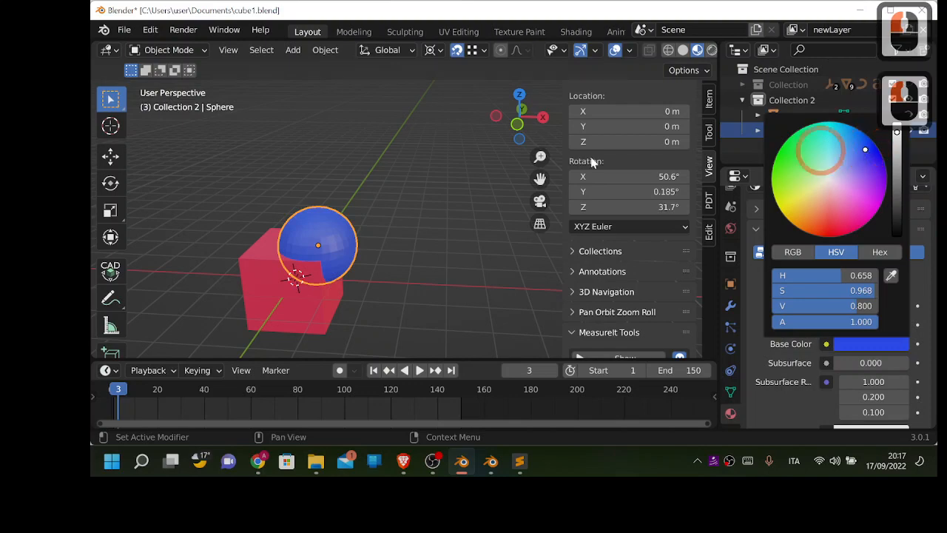
click(433, 210)
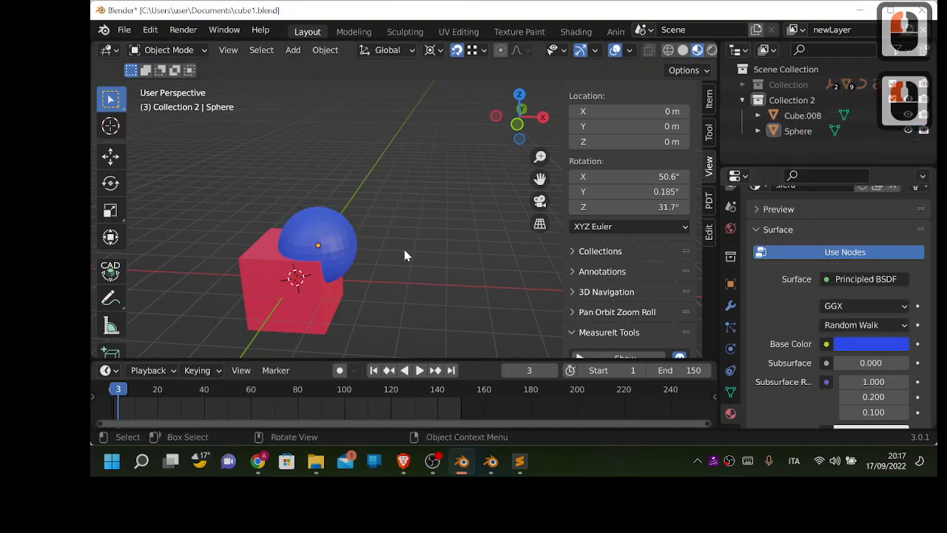
Step: Darken the world background color to a value of about 0.0009, with hue 0.875 and saturation 0.270
mouse_move(689, 67)
mouse_down()
mouse_move(696, 38)
mouse_move(706, 65)
mouse_up()
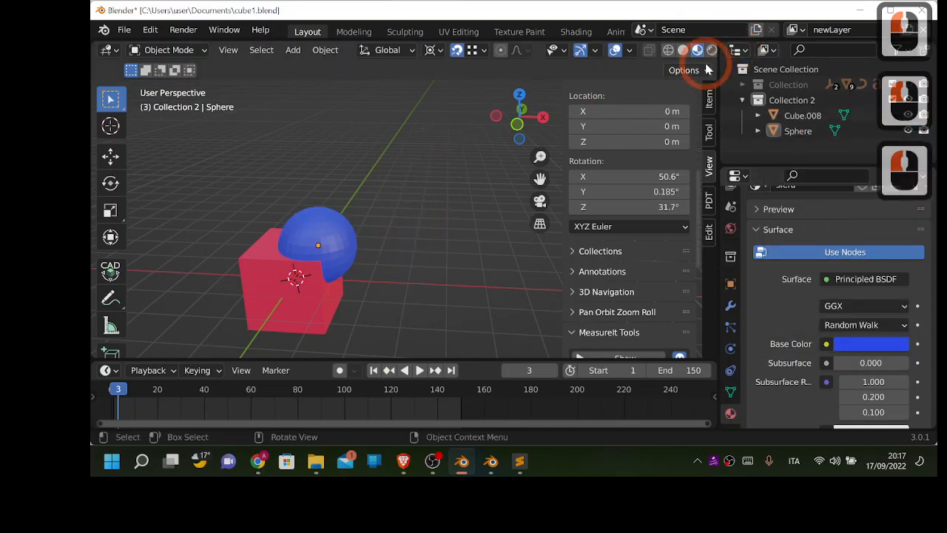
click(707, 69)
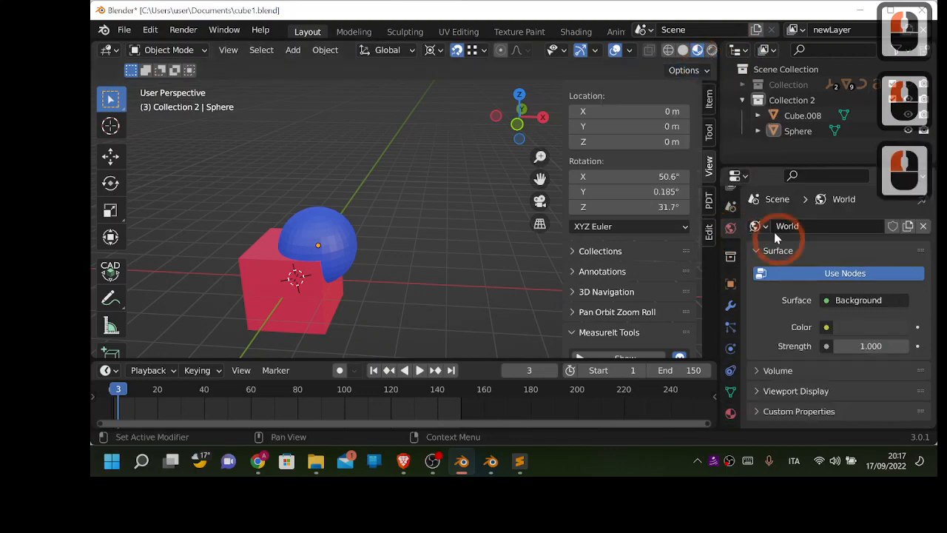
click(857, 302)
click(856, 301)
click(859, 327)
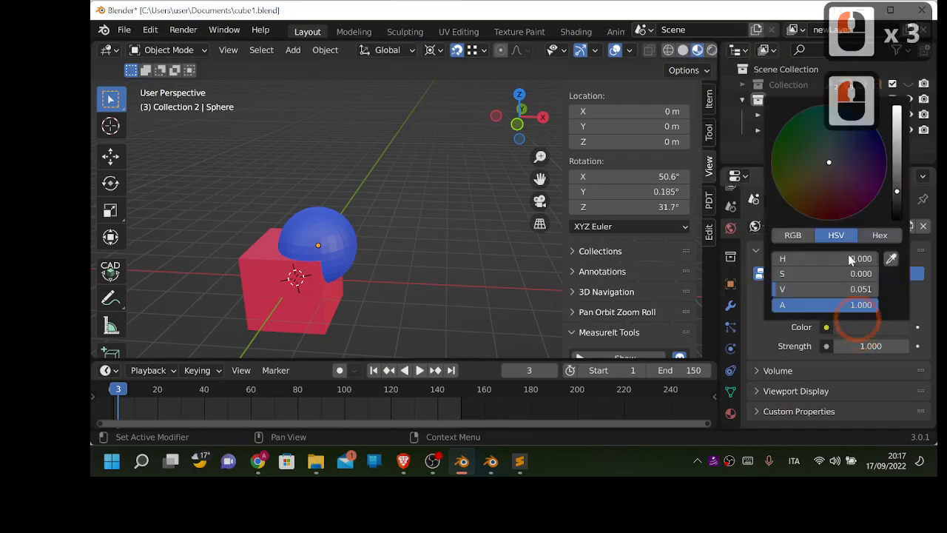
drag(898, 193, 896, 219)
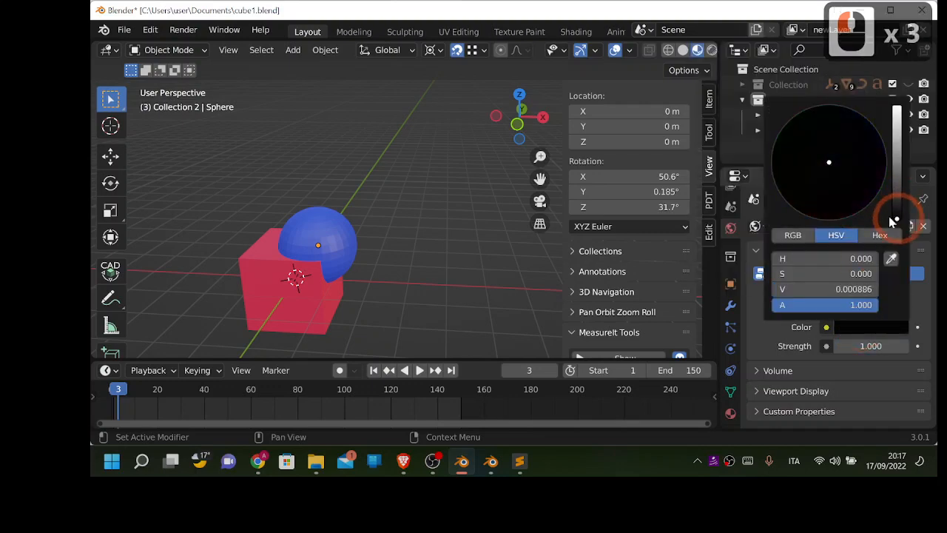
click(840, 173)
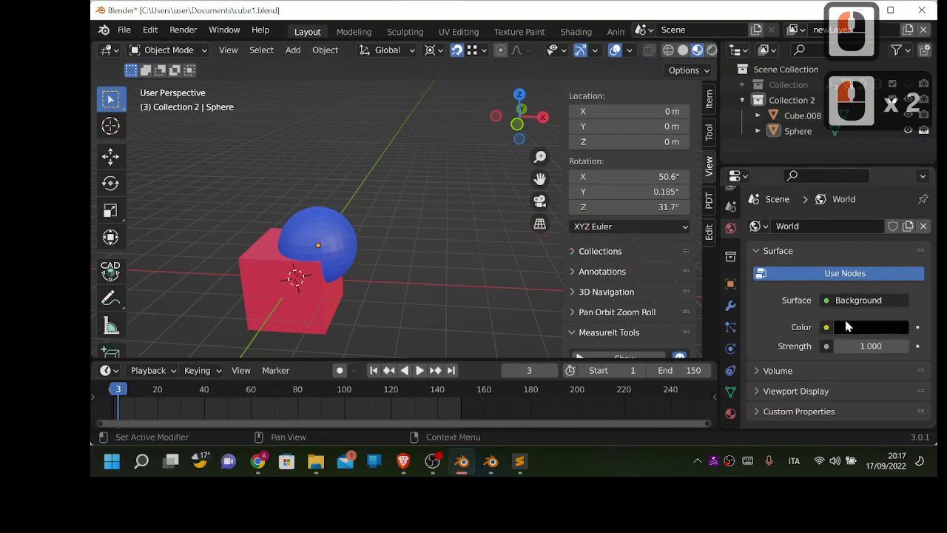
Step: Lower the world background color's value to 0 for pure black, keeping the world's nodes enabled
click(846, 274)
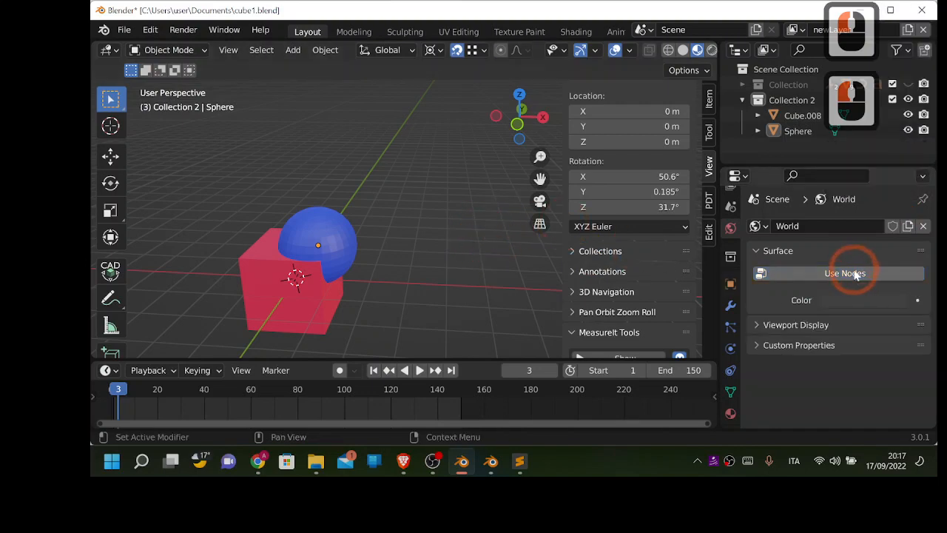
click(846, 273)
click(851, 328)
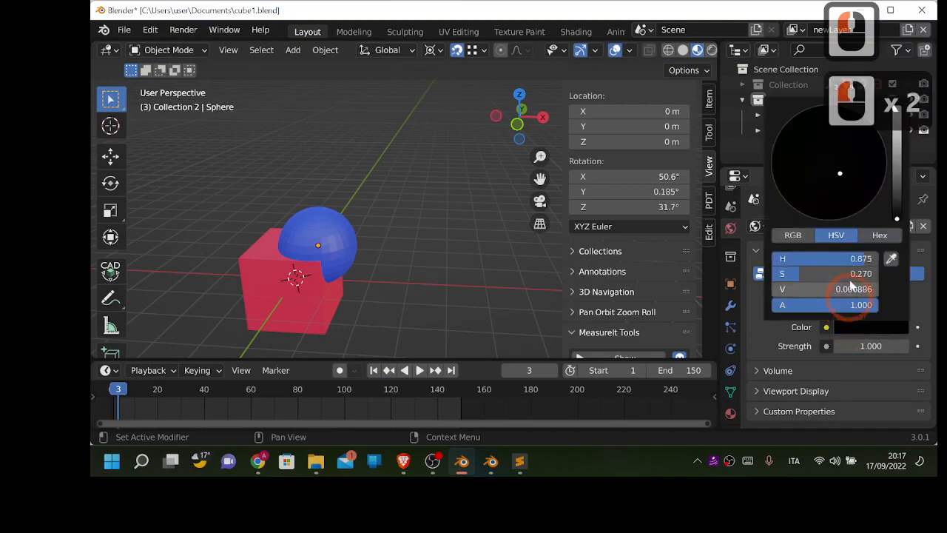
click(895, 173)
drag(899, 174, 897, 220)
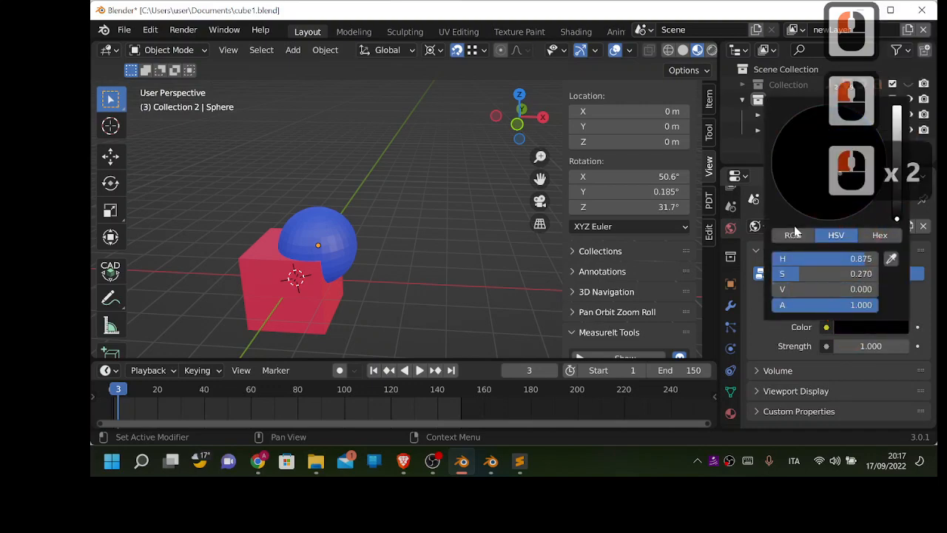
Step: Compare the cube and sphere in rendered, material preview and solid shading, finishing in rendered shading
click(710, 50)
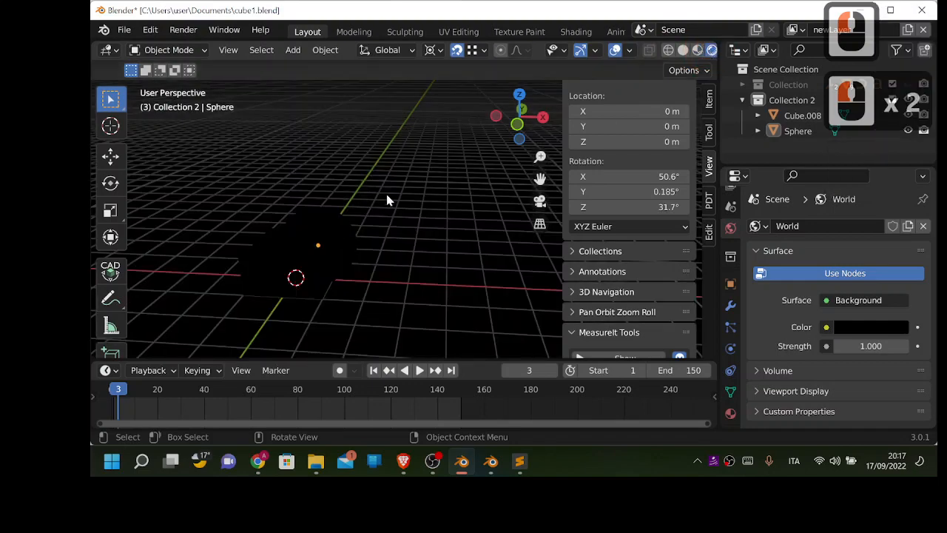
click(696, 52)
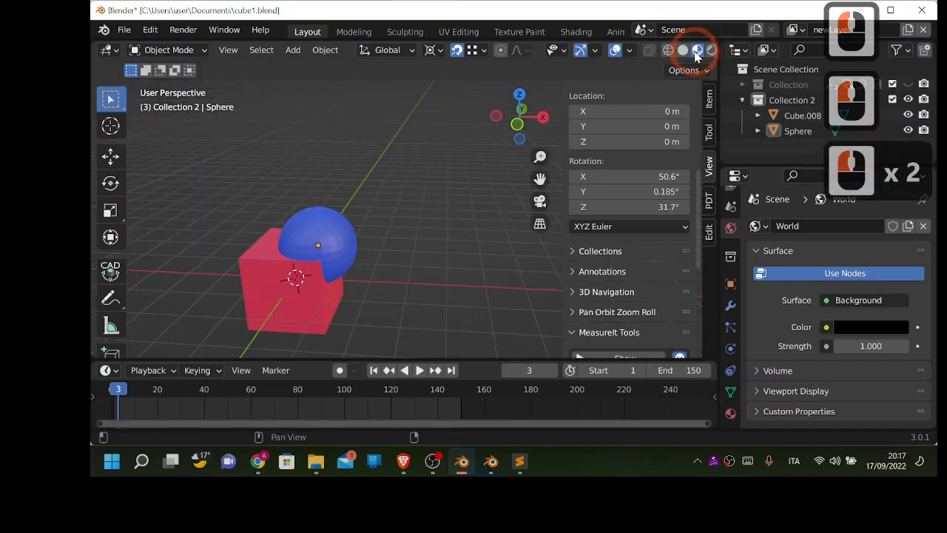
click(683, 51)
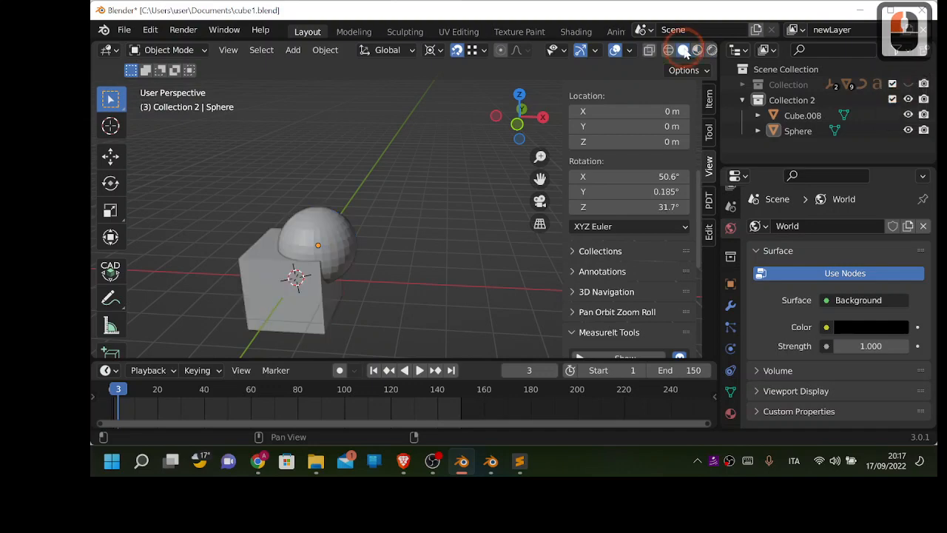
click(712, 49)
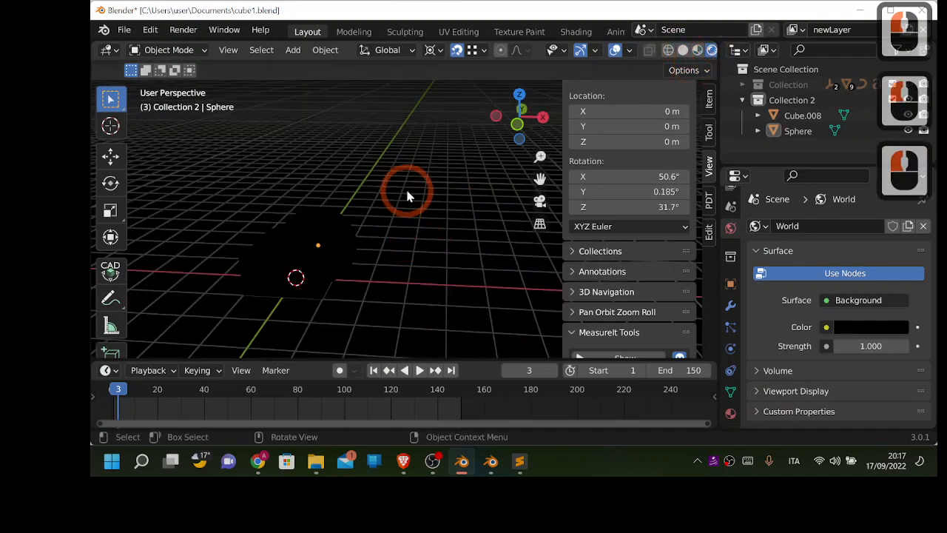
Step: Add a sun light at the world origin with a radius of 3 m
key(shift+a)
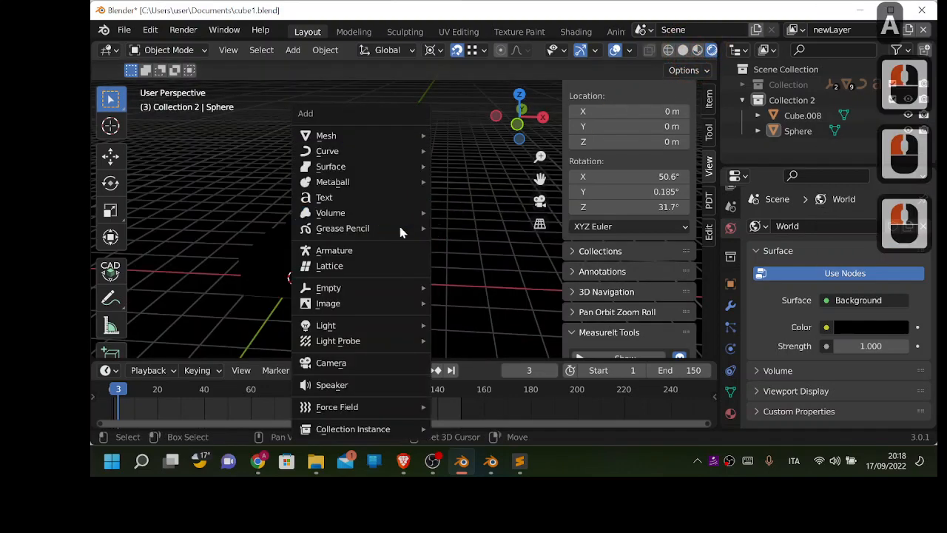
click(345, 329)
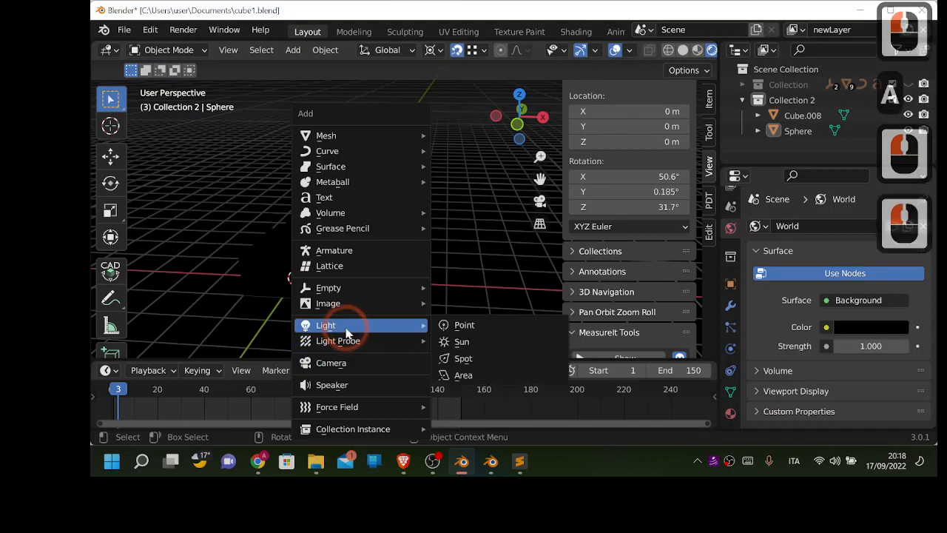
click(460, 341)
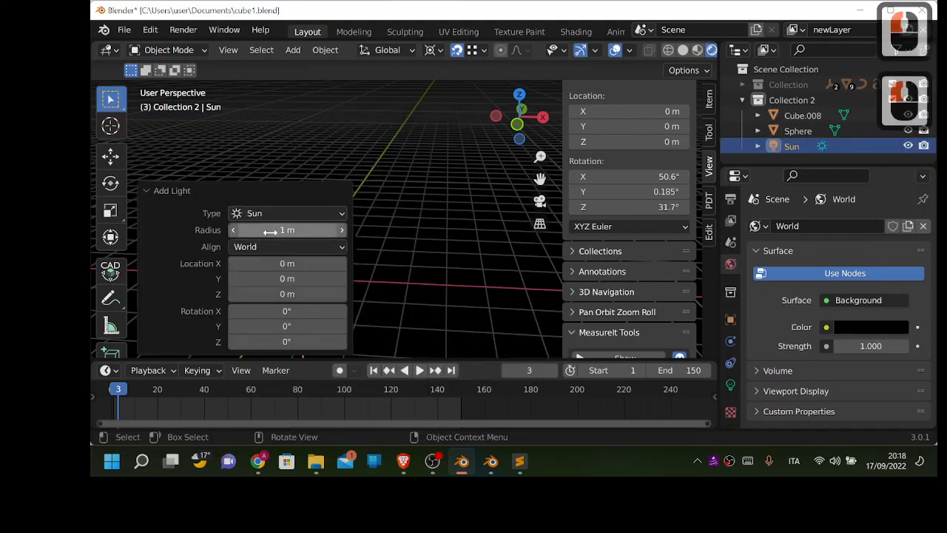
drag(279, 229, 291, 230)
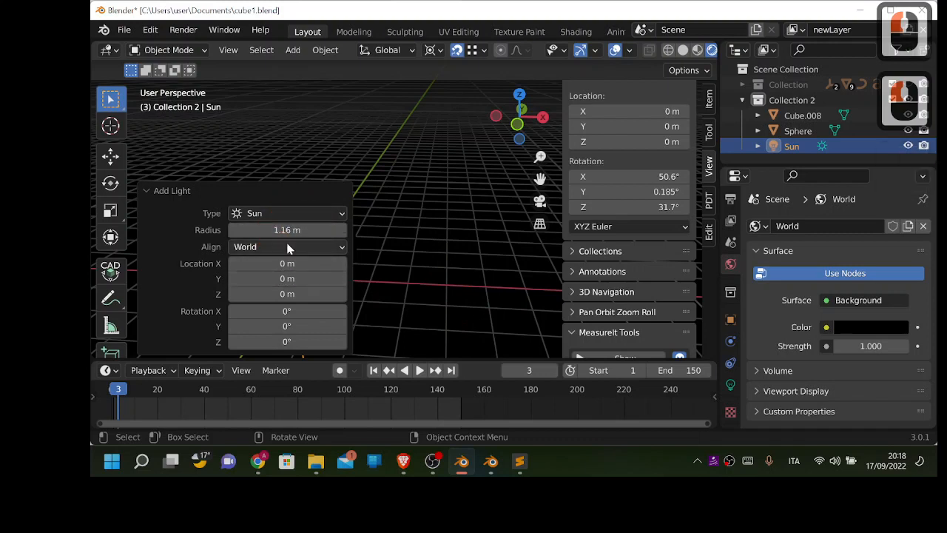
double_click(286, 230)
text(3)
key(Return)
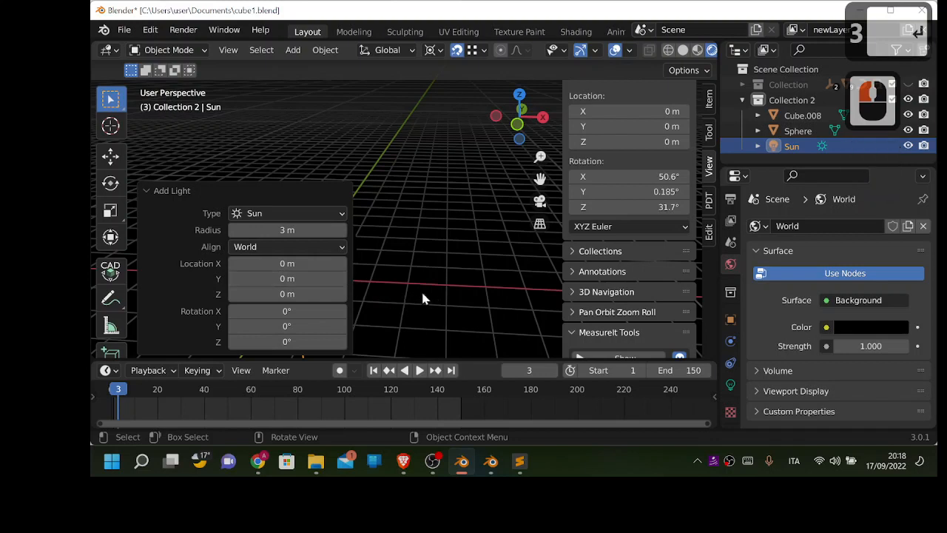
click(153, 188)
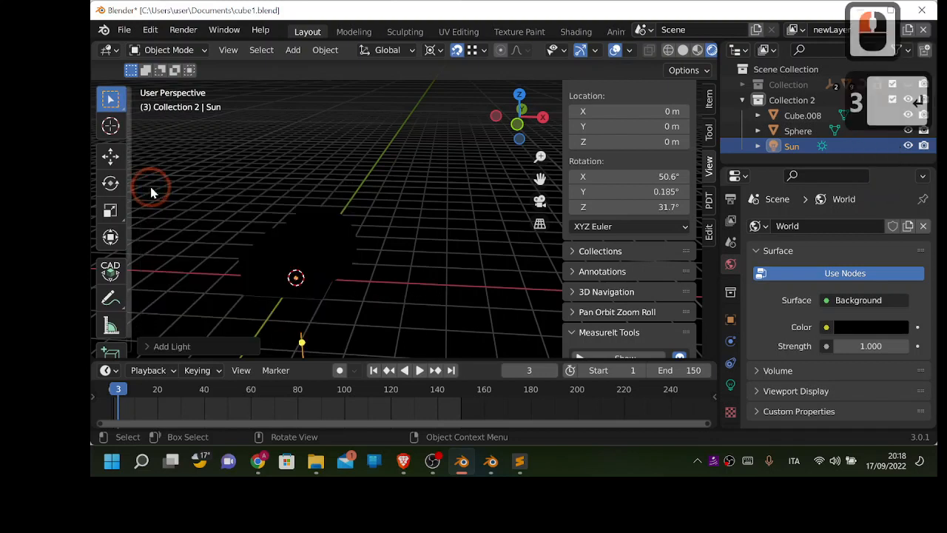
Step: Move the sun light about 3.7 m up and away from the cube, and select the sphere
key(g)
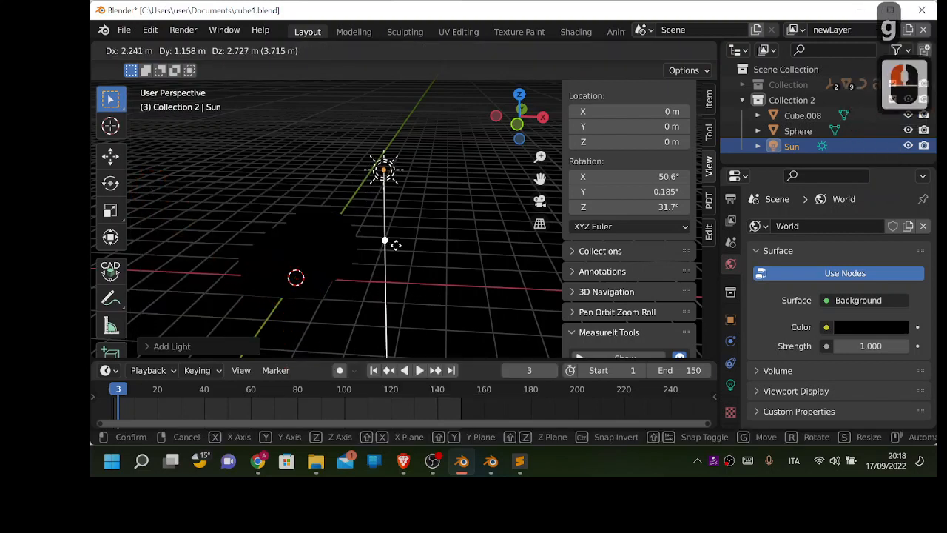
click(403, 246)
middle_drag(320, 311, 334, 292)
click(338, 218)
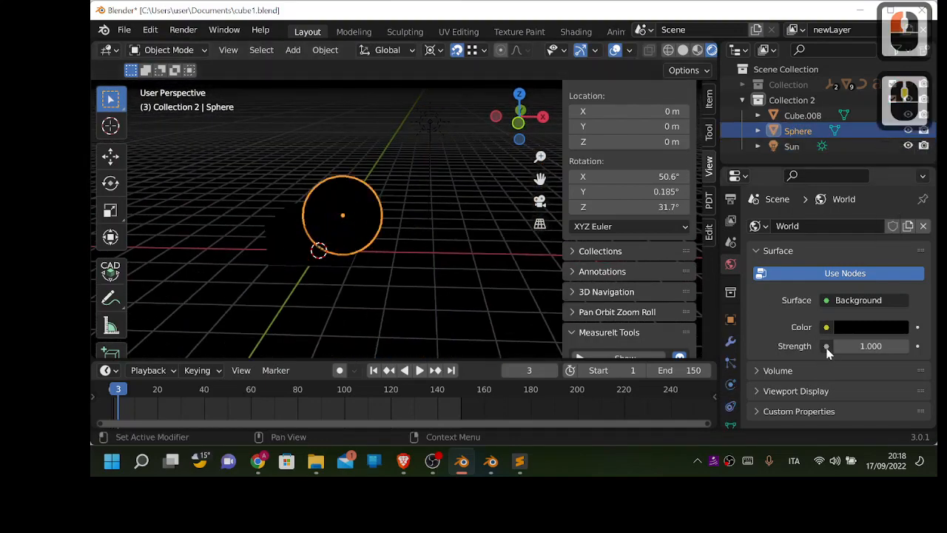
Step: Brighten the world background color to a mid grey and return the viewport to material preview shading
scroll(826, 347, down, 5)
scroll(808, 314, up, 2)
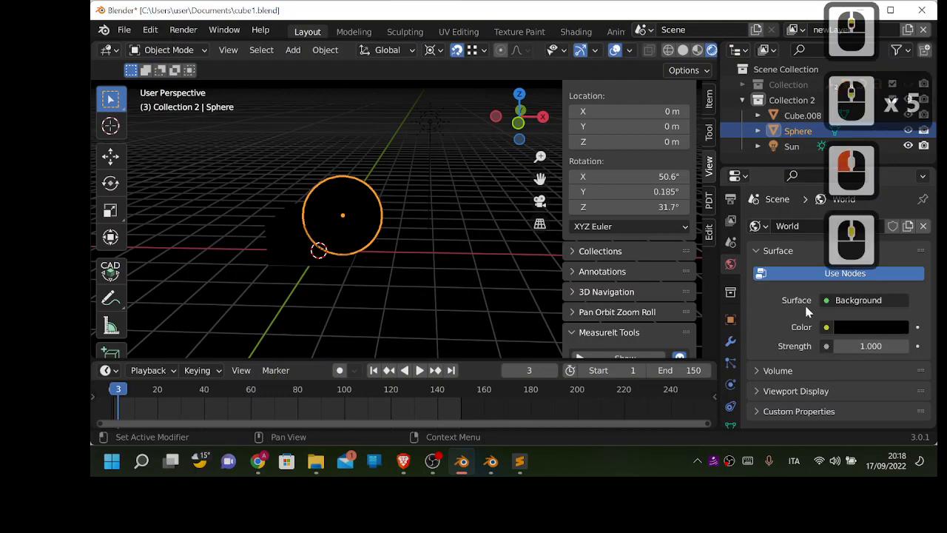
click(856, 329)
drag(899, 205, 897, 159)
middle_drag(407, 253, 425, 244)
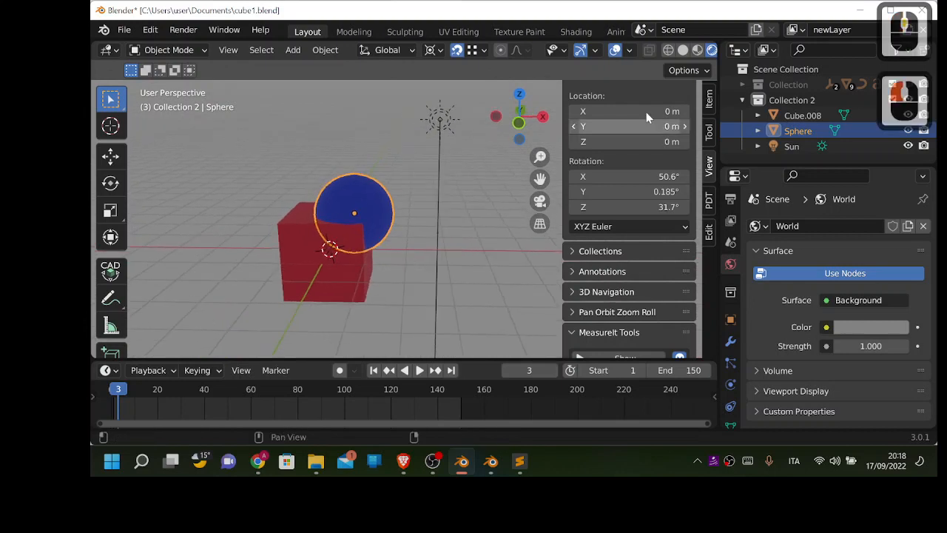
click(697, 50)
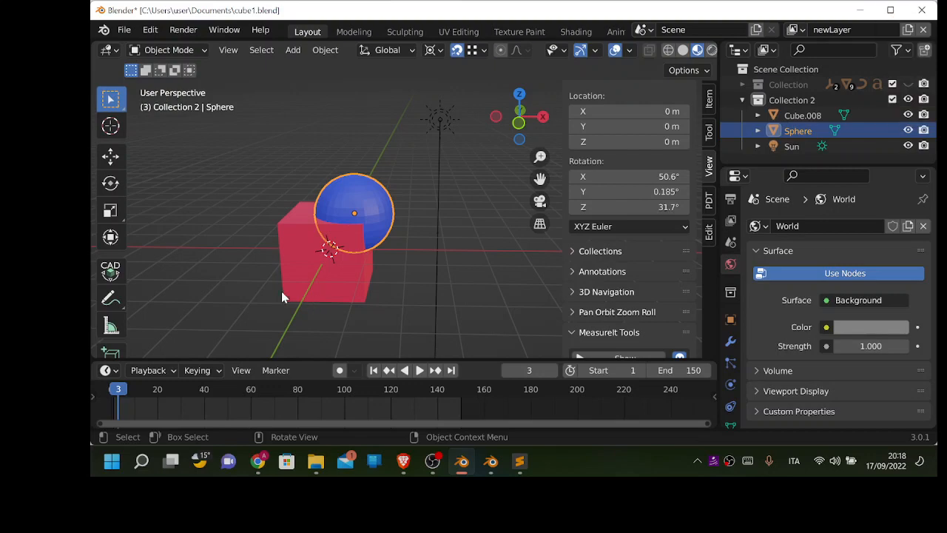
Step: Find the Bool Tool add-on in the preferences, enable it and expand its details
click(141, 31)
click(176, 249)
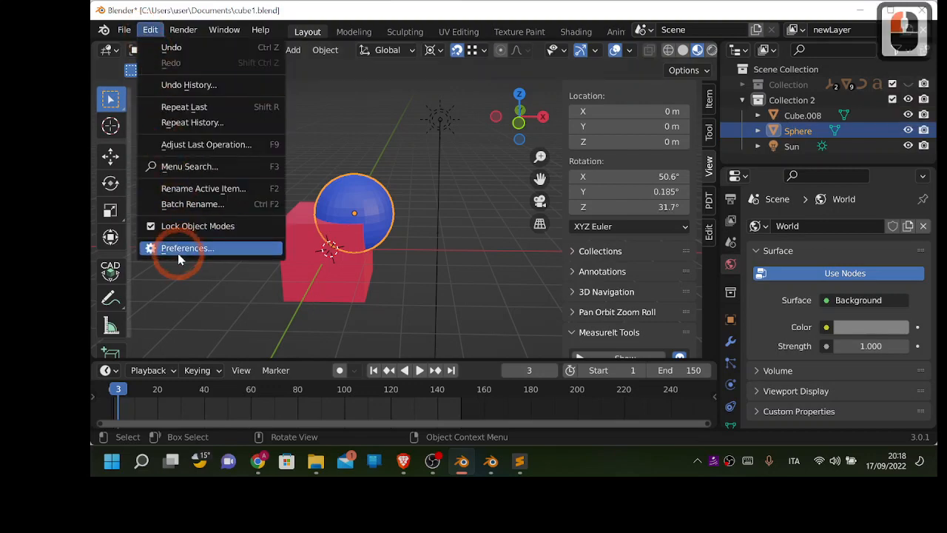
click(413, 111)
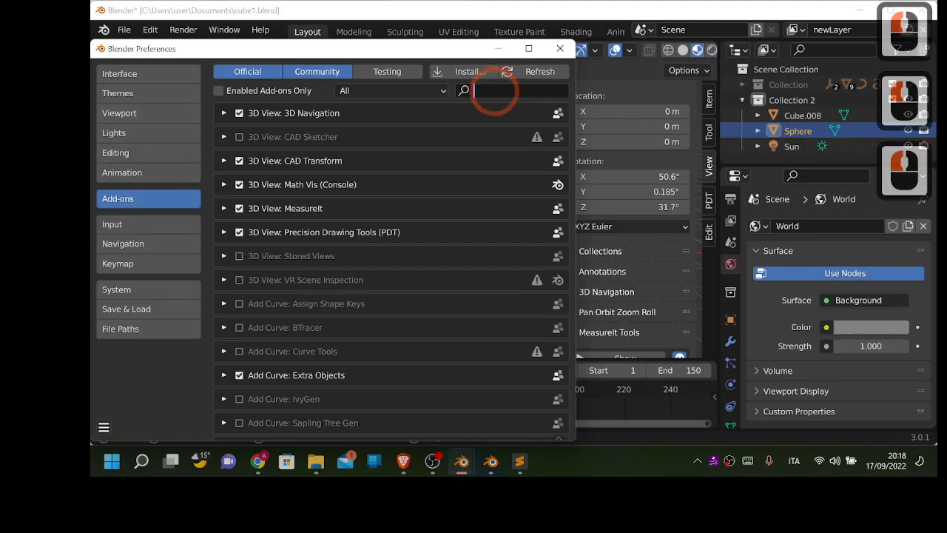
text(bol)
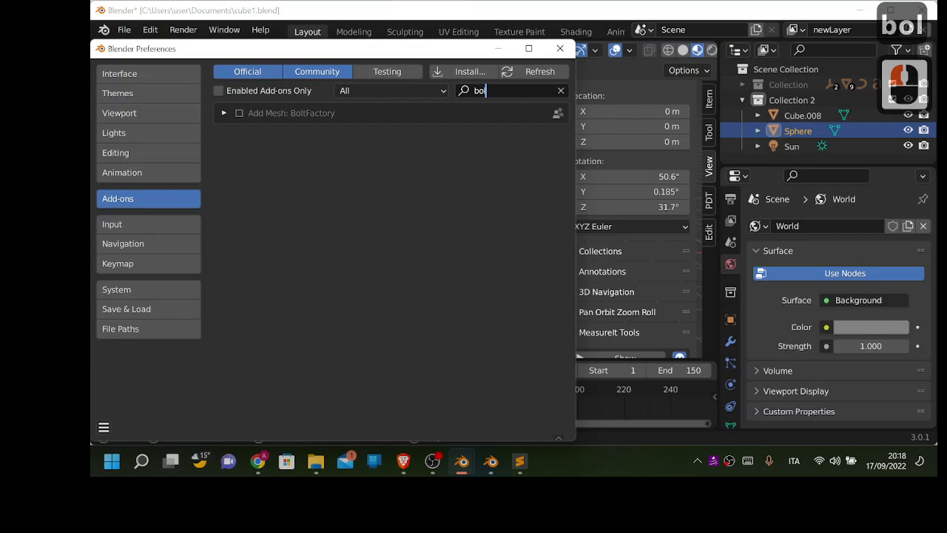
key(BackSpace)
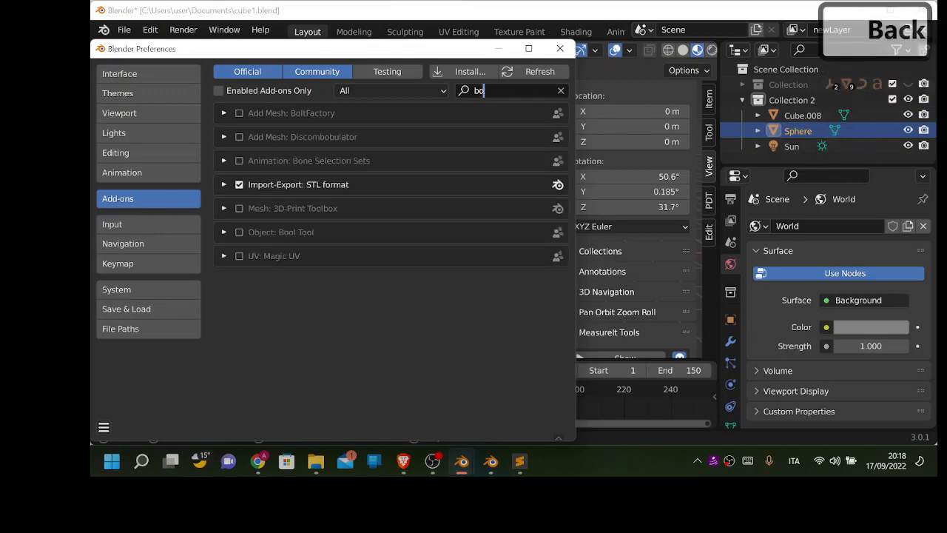
click(239, 233)
click(239, 233)
click(225, 234)
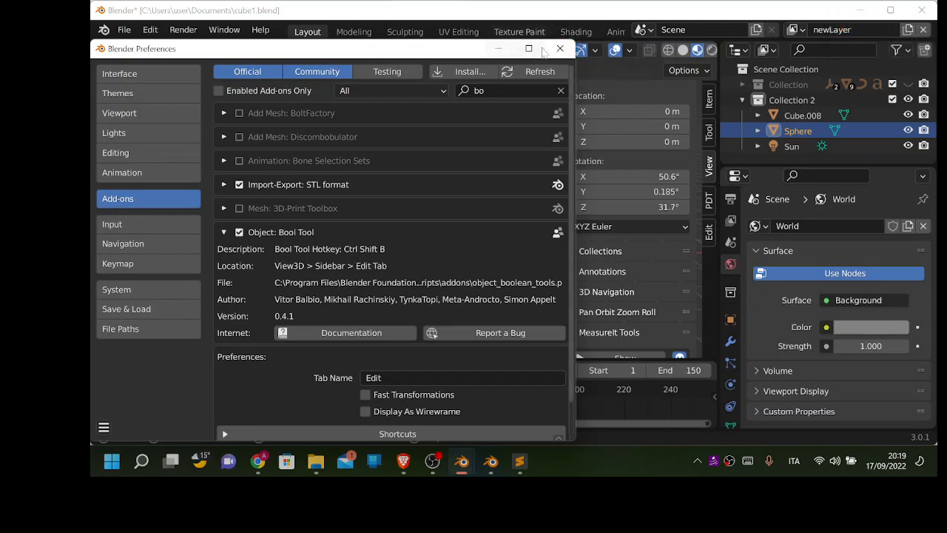
click(561, 48)
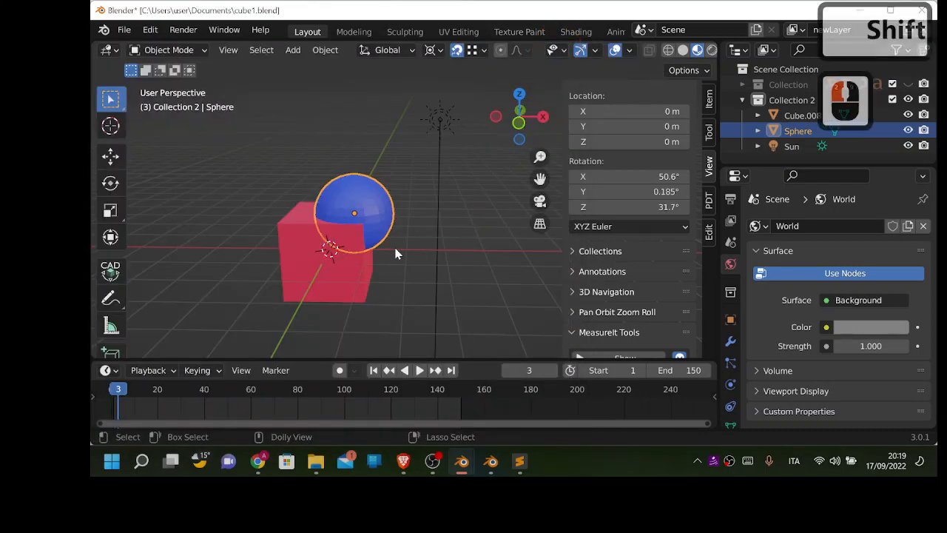
Step: Try a Bool Tool brush intersection on the selected sphere
key(ctrl+shift+b)
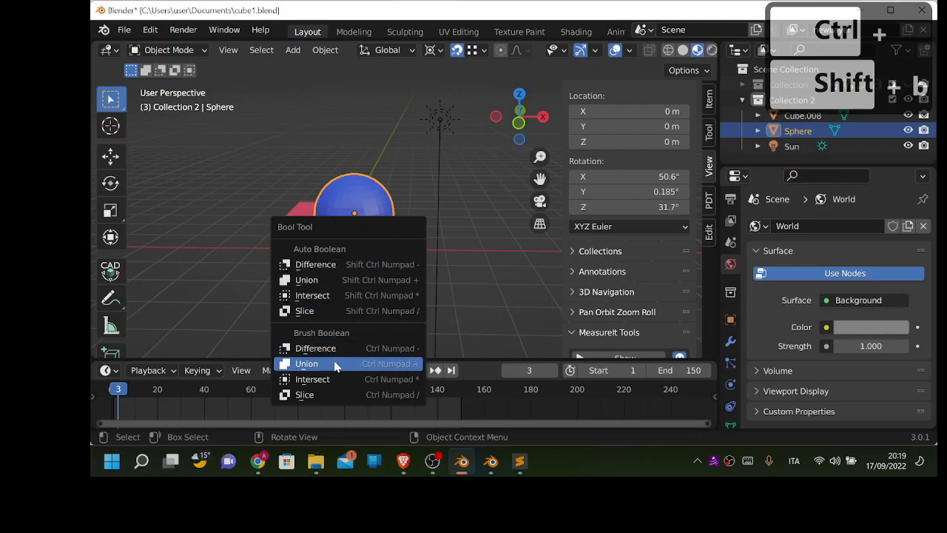
click(328, 379)
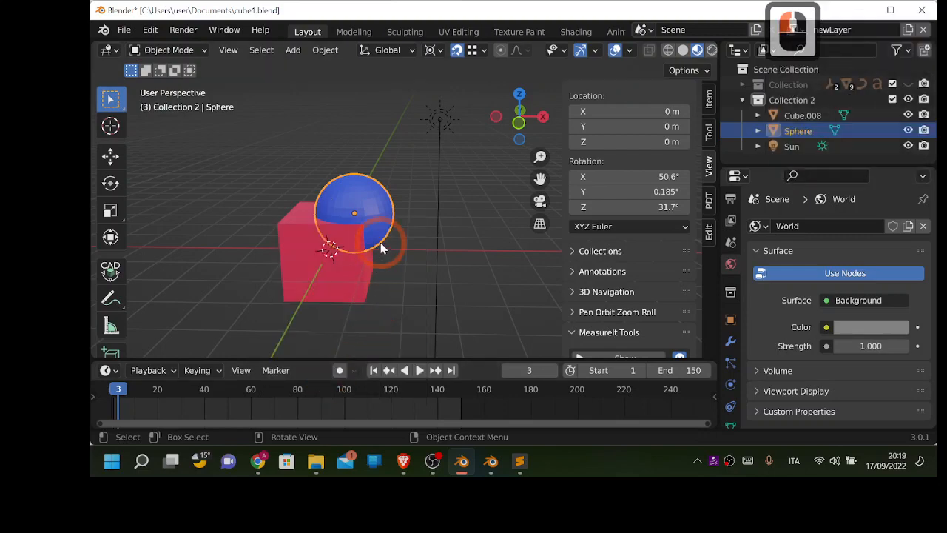
click(424, 219)
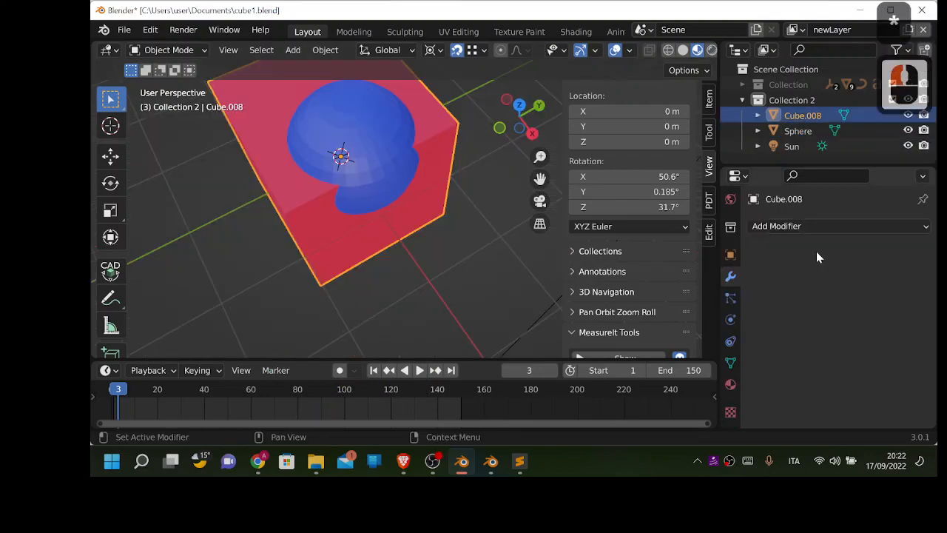
Step: Add a Boolean modifier to the cube with Sphere as its object and Intersect as the operation
middle_drag(357, 239, 448, 220)
click(769, 226)
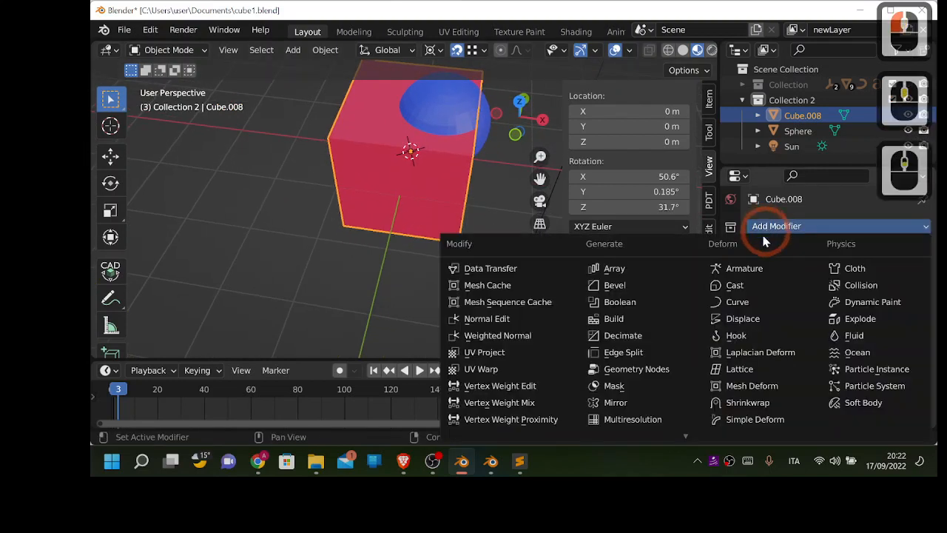
click(627, 302)
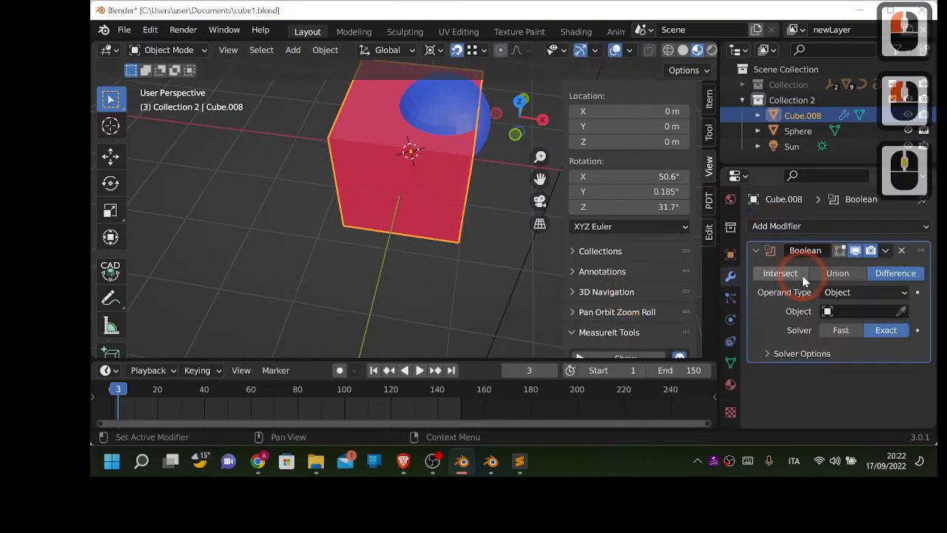
click(847, 310)
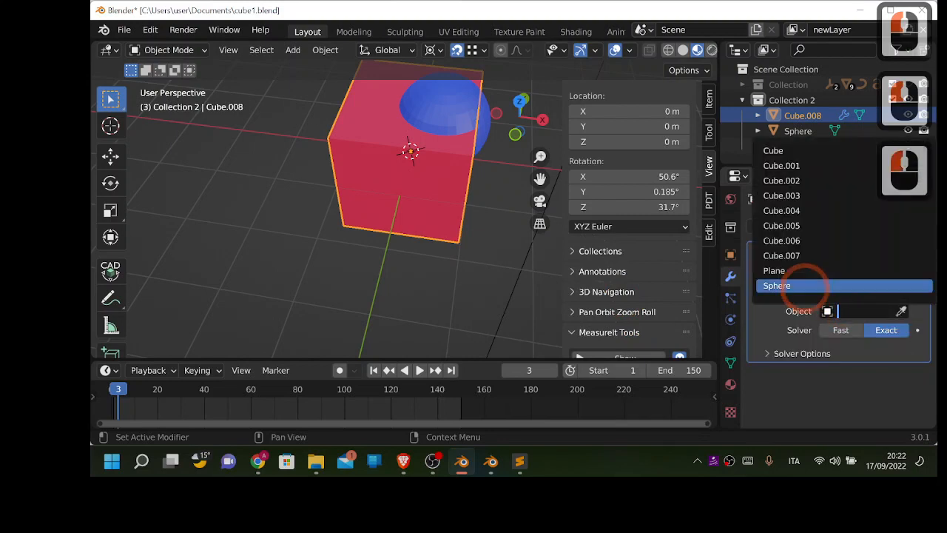
click(777, 285)
click(780, 273)
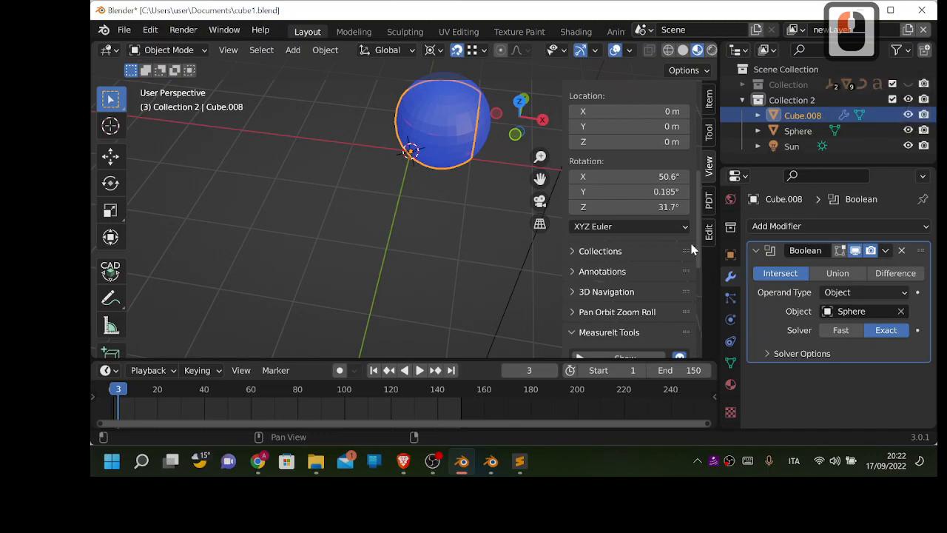
middle_drag(522, 194, 379, 191)
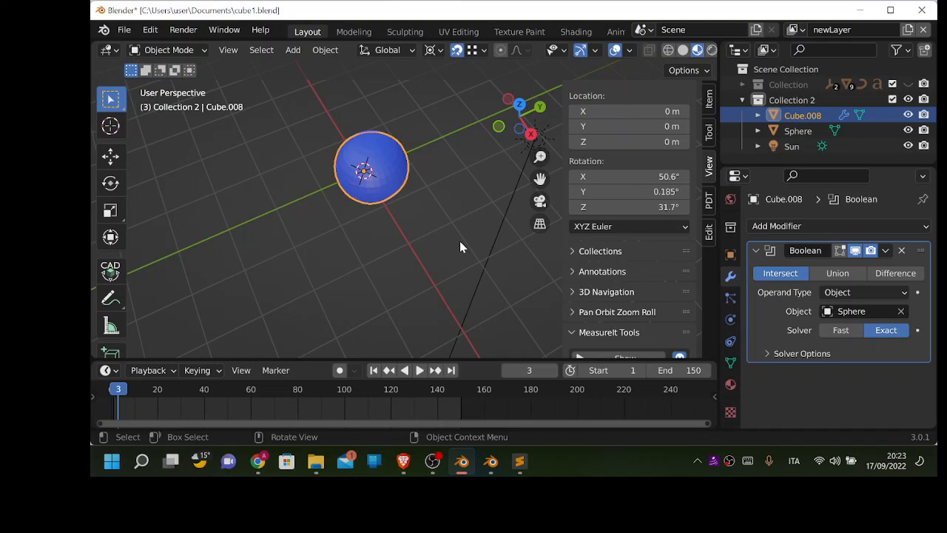
Step: Change the cube's Boolean modifier to Difference and hide the sphere in the viewport
click(886, 275)
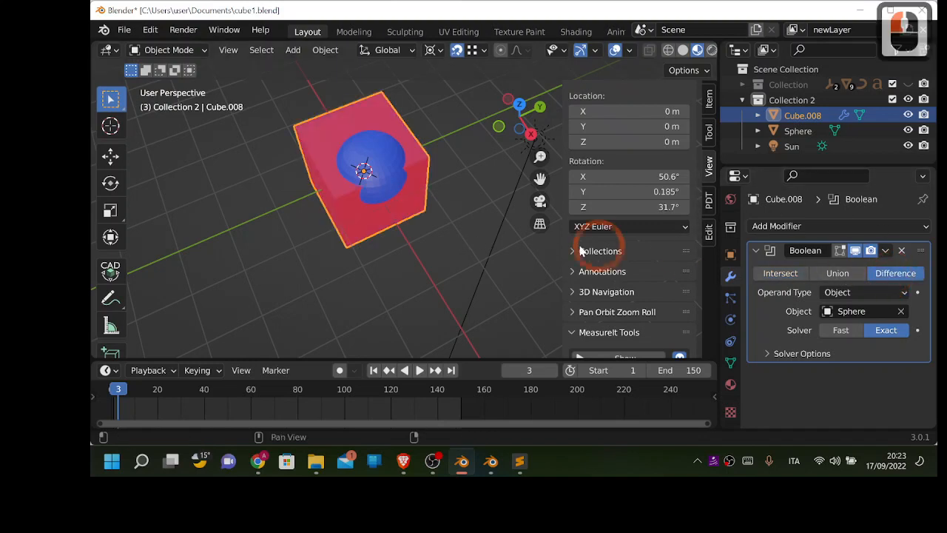
middle_drag(454, 233, 381, 248)
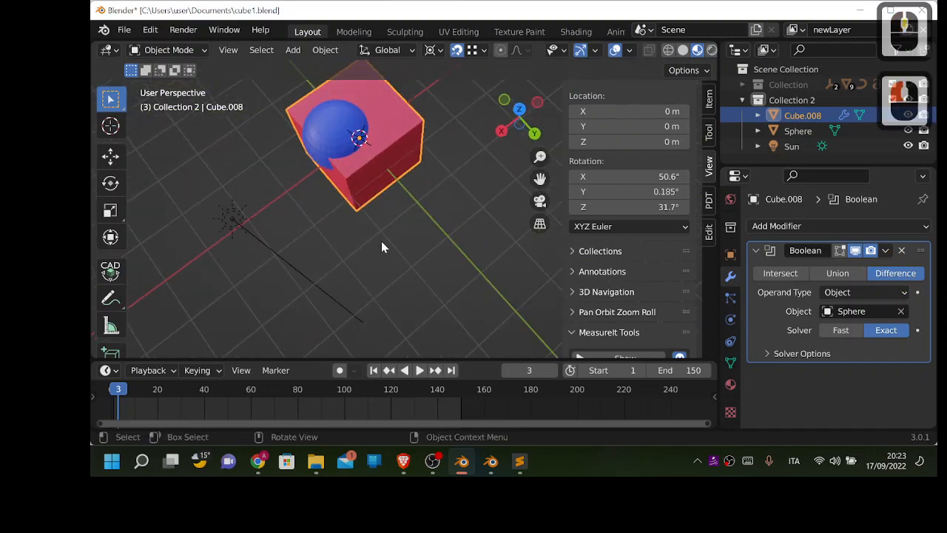
click(908, 131)
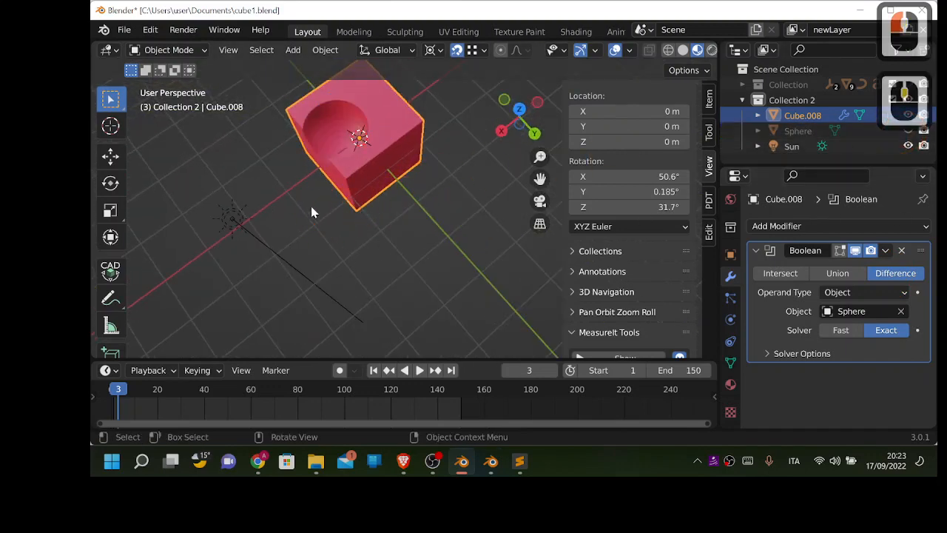
middle_drag(311, 210, 473, 172)
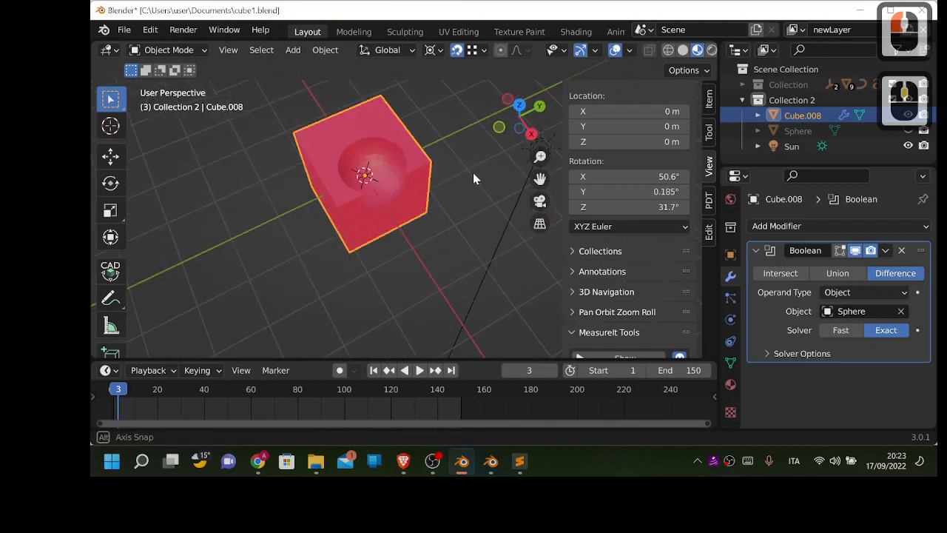
Step: In Edit Mode with face selection, select the cube's side face that the positive X axis passes through
scroll(473, 172, up, 3)
middle_drag(363, 154, 332, 165)
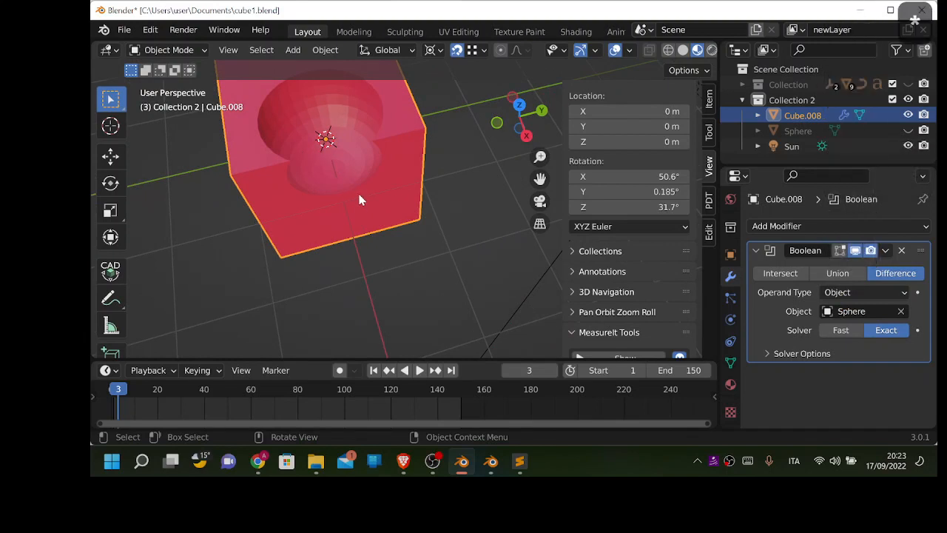
key(Tab)
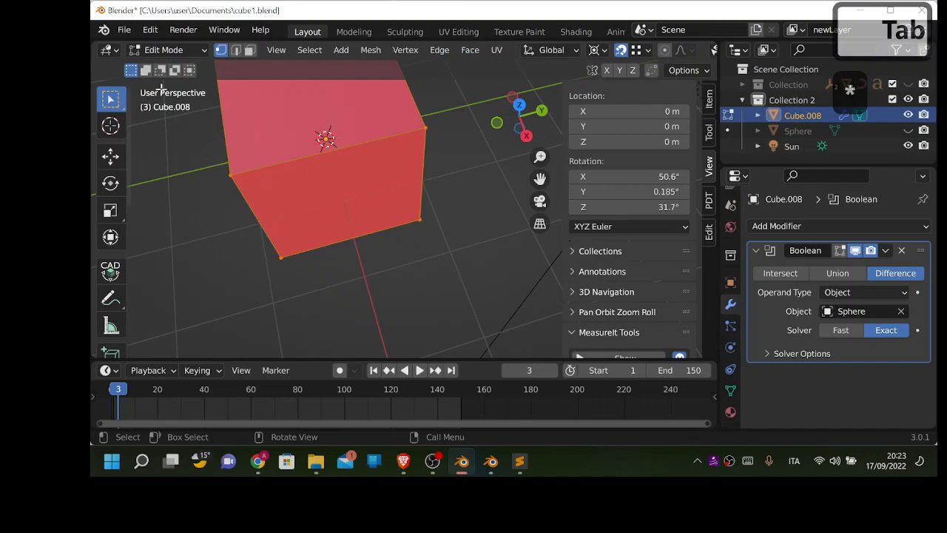
middle_drag(413, 222, 362, 103)
click(249, 50)
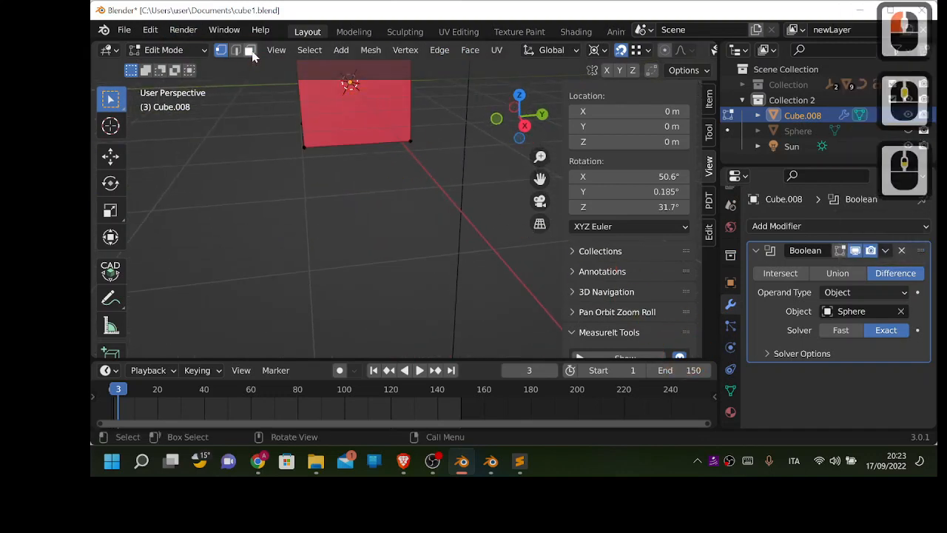
click(357, 126)
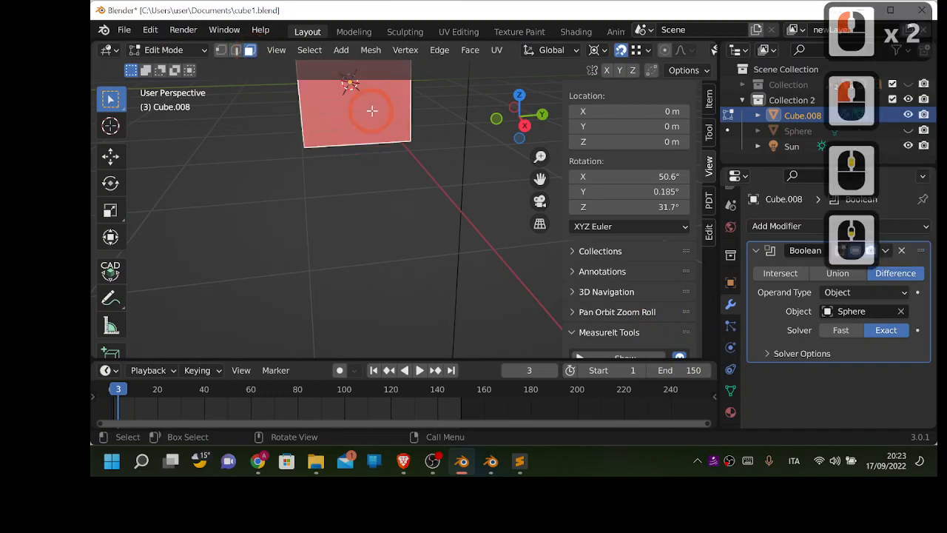
Step: Add a second material slot to the cube and create a new material in it with a green base color
click(730, 412)
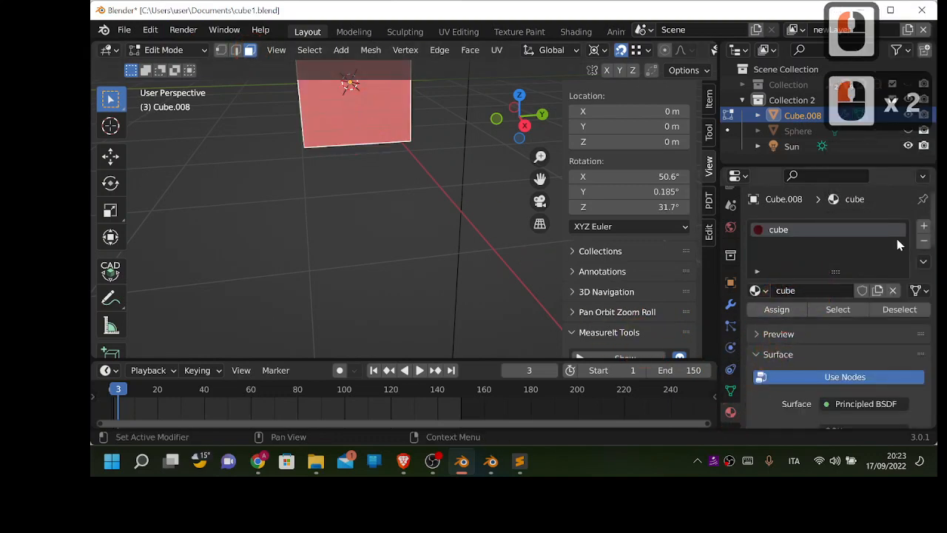
click(925, 231)
click(821, 323)
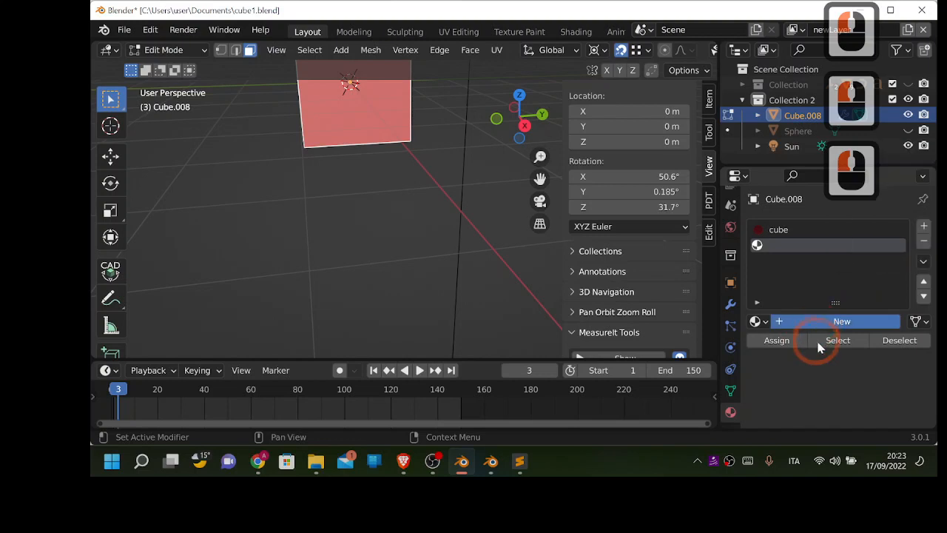
scroll(829, 347, down, 8)
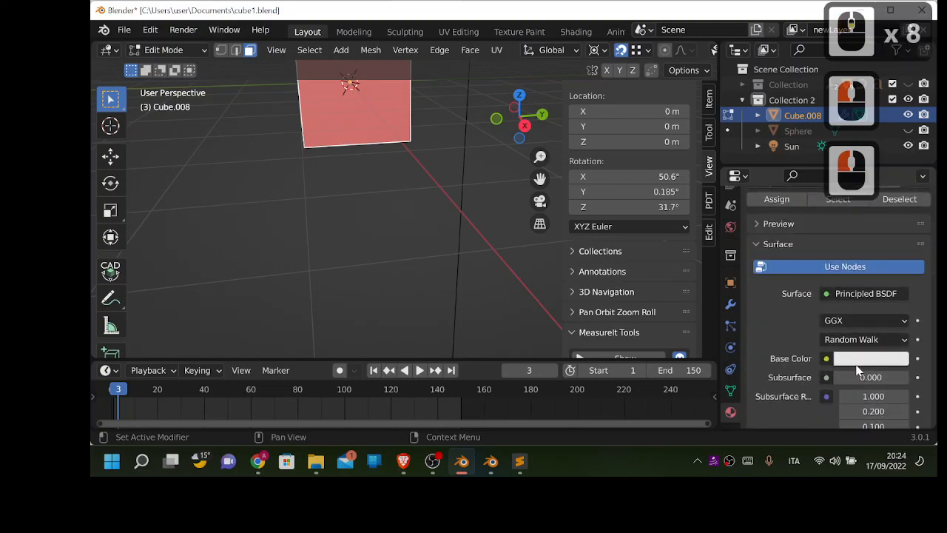
click(857, 360)
click(793, 178)
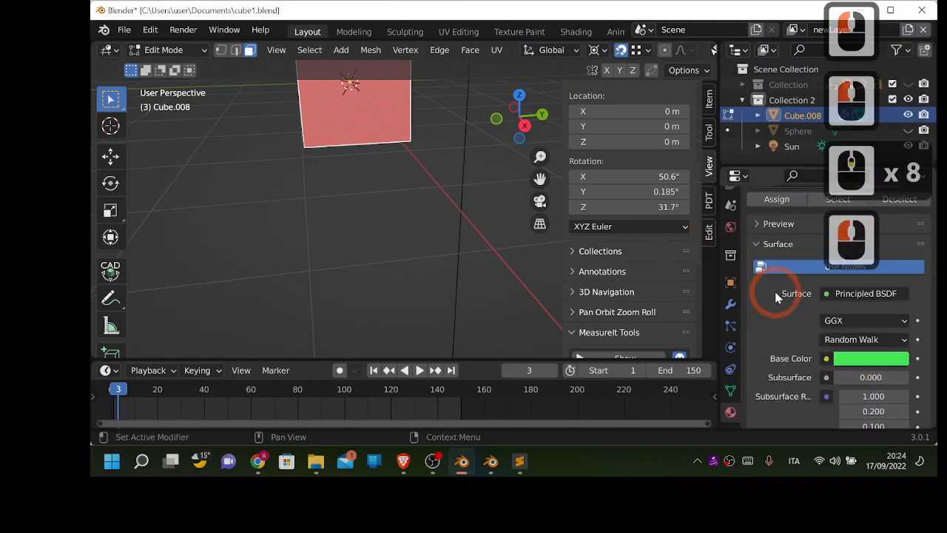
Step: Assign the green material to the selected cube face, return to Object Mode and inspect the cut cube from several sides
scroll(766, 252, up, 3)
click(775, 252)
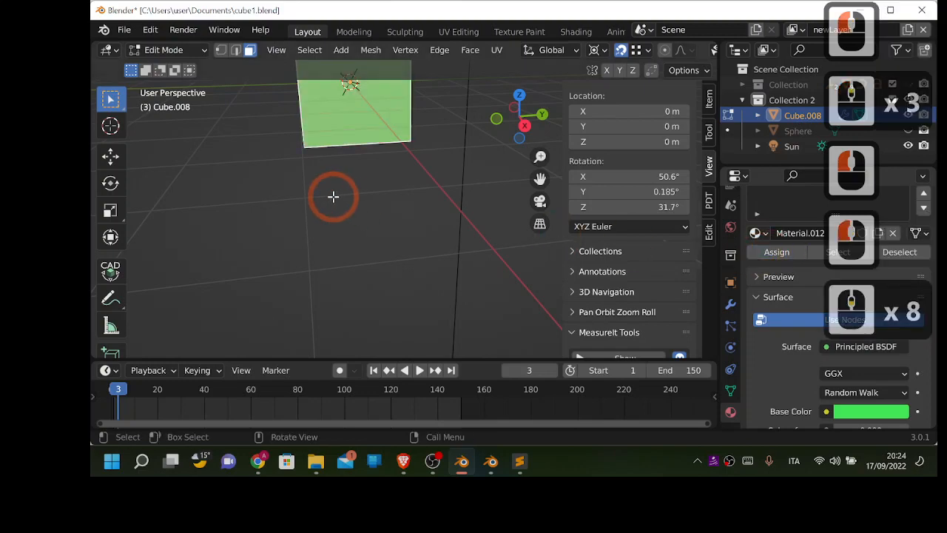
middle_drag(332, 197, 412, 284)
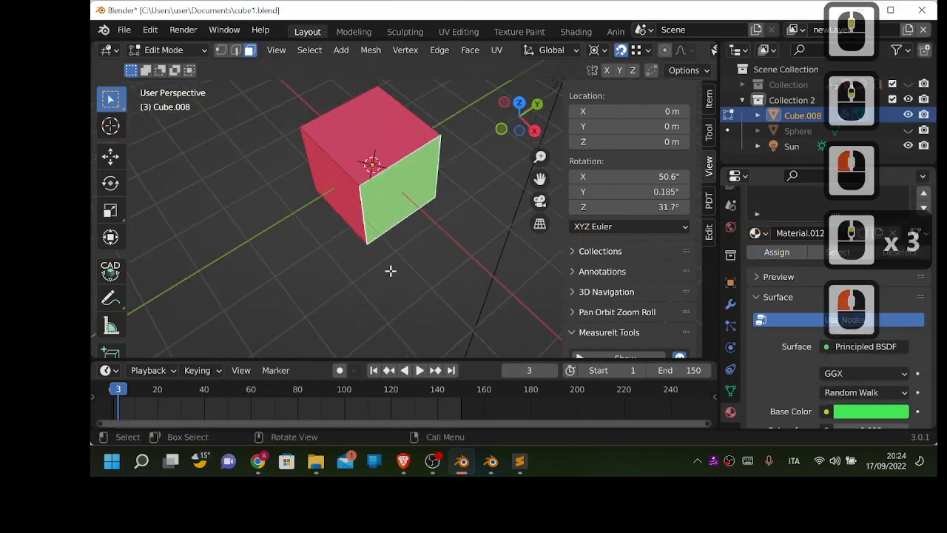
key(Tab)
middle_drag(371, 245, 542, 165)
drag(541, 177, 563, 305)
middle_drag(410, 271, 407, 206)
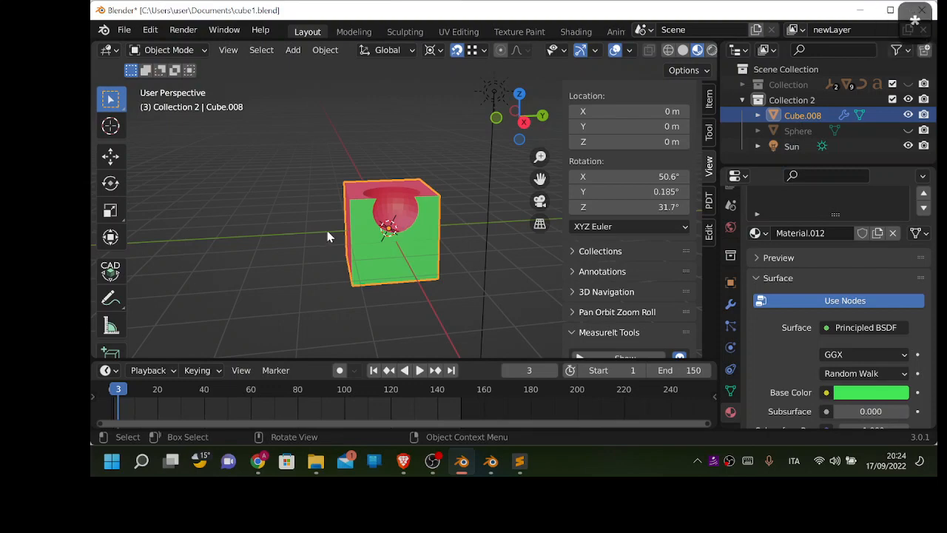
middle_drag(297, 219, 335, 241)
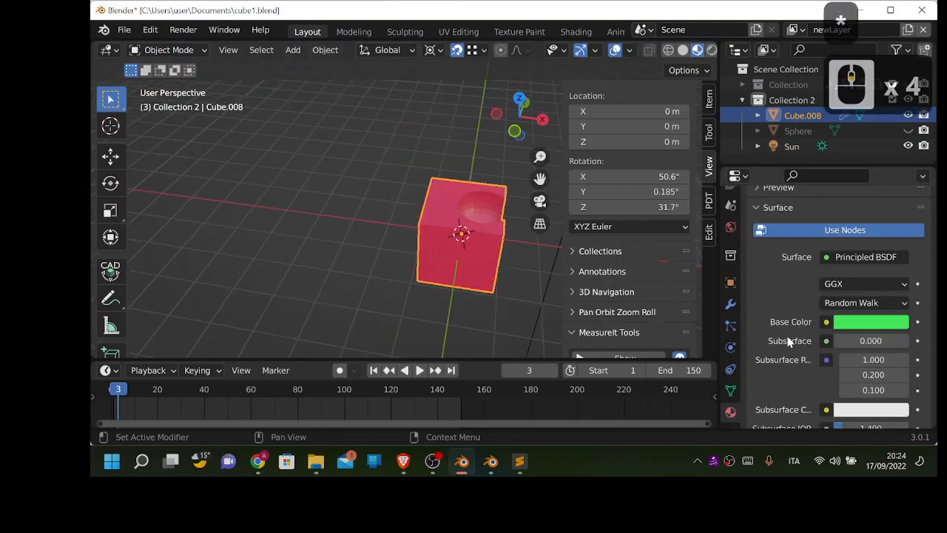
Step: Switch the cube's Boolean modifier operation to Intersect and view the resulting shape from the green side
click(730, 305)
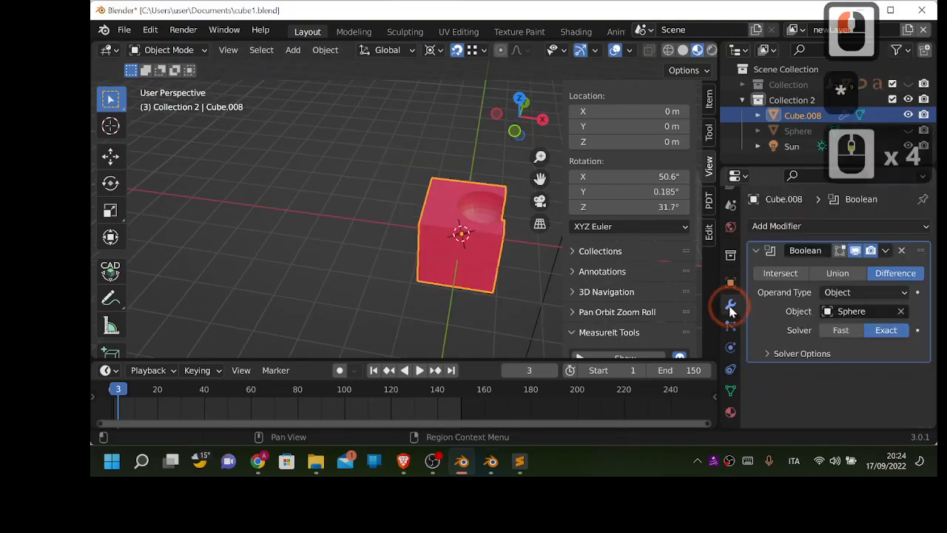
click(781, 273)
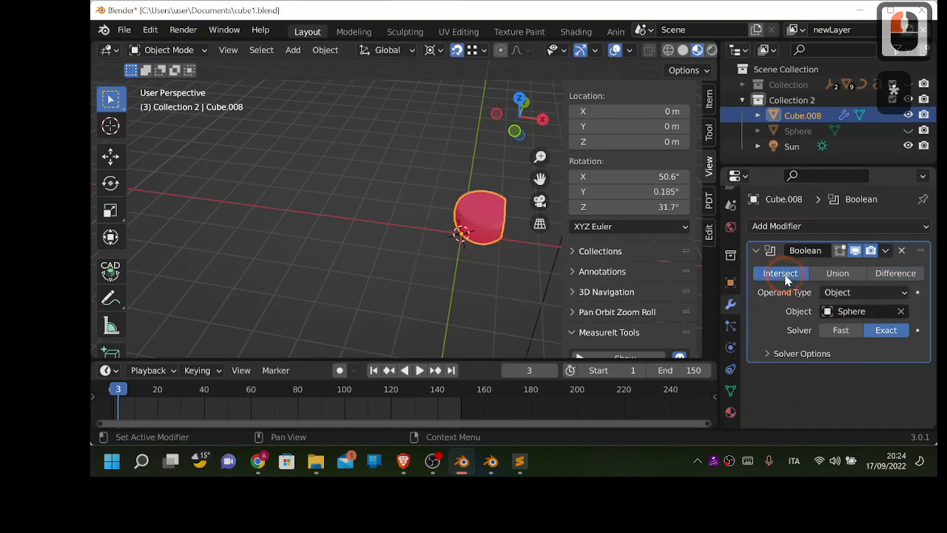
middle_drag(509, 253, 311, 218)
scroll(279, 210, up, 2)
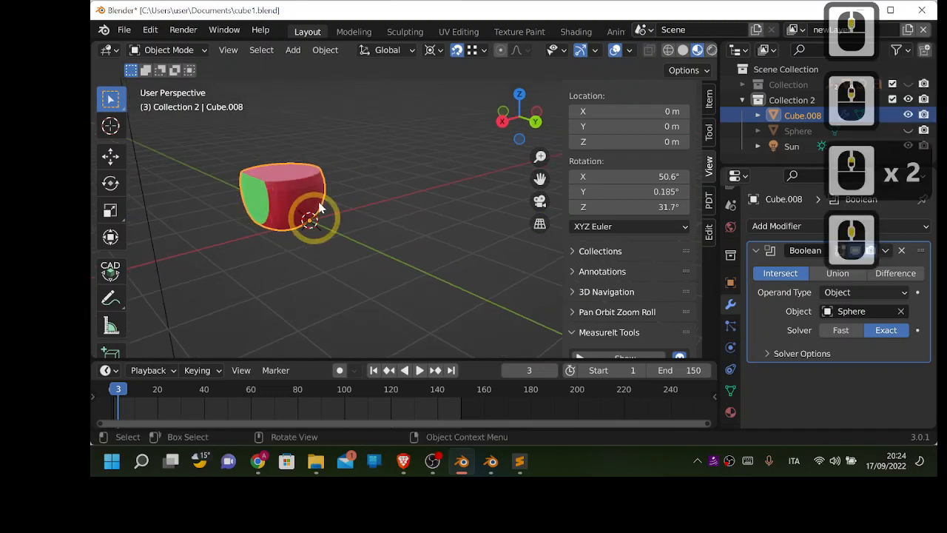